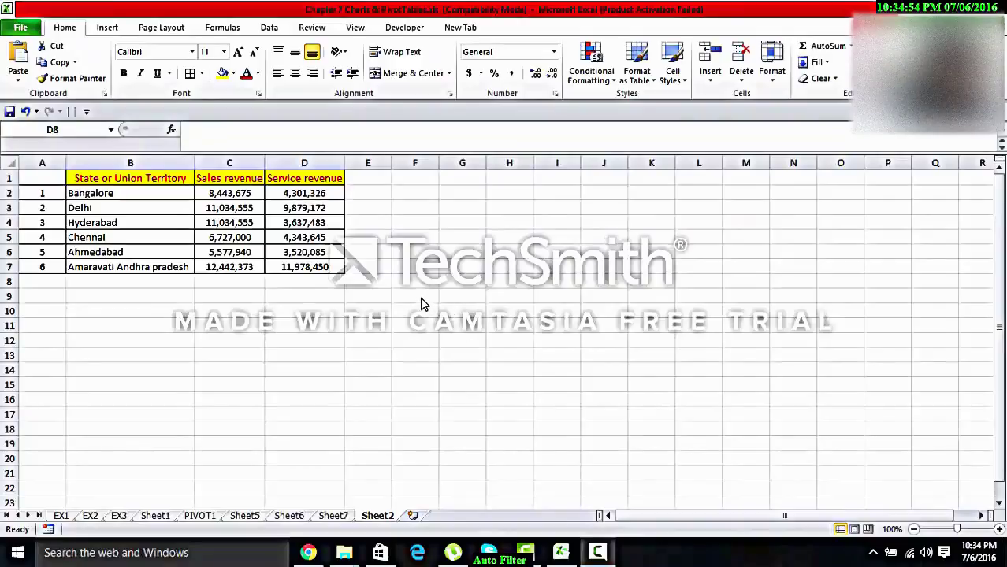
# Select row 1, the revenue table's header row.
pyautogui.click(9, 179)
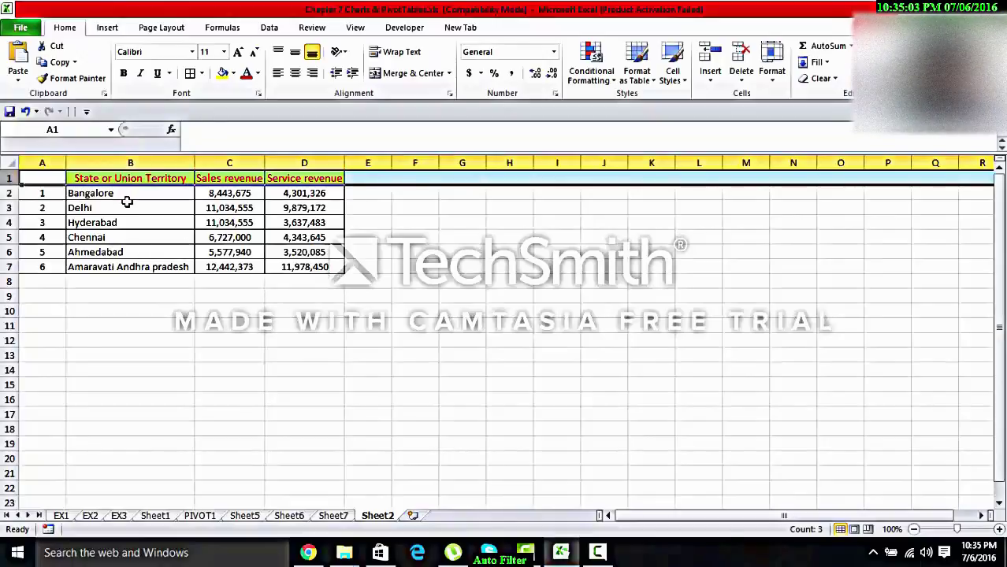
# Turn on AutoFilter (Ctrl+Shift+L) and inspect each column's filter list.
pyautogui.hotkey('ctrl', 'shift', 'l')
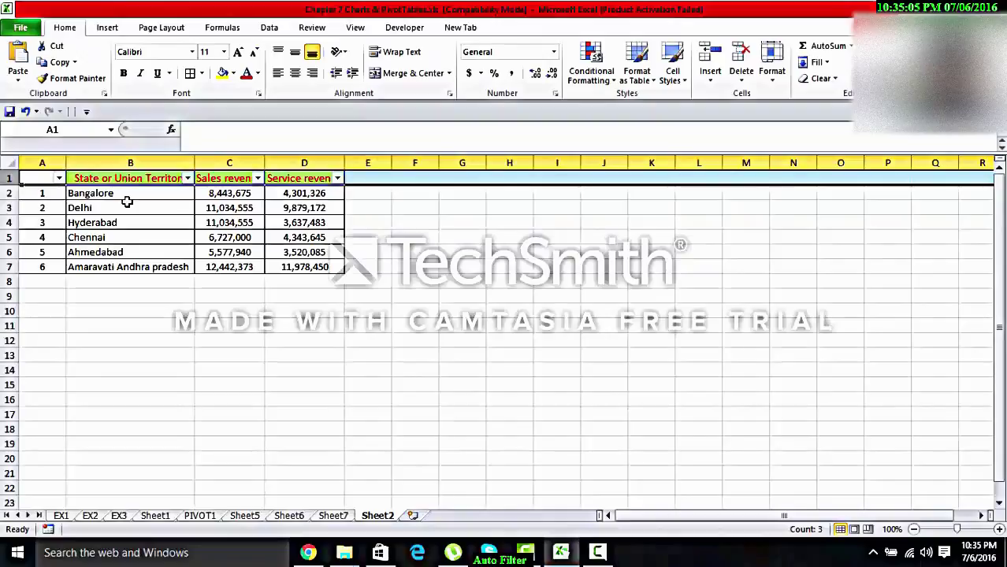
pyautogui.click(62, 179)
pyautogui.click(123, 180)
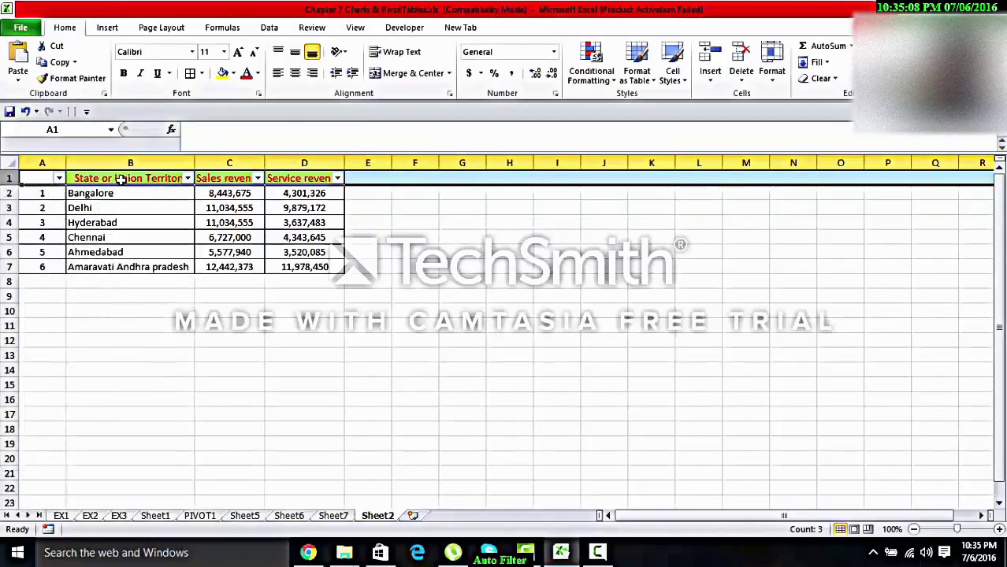
pyautogui.click(188, 178)
pyautogui.click(189, 179)
pyautogui.click(258, 178)
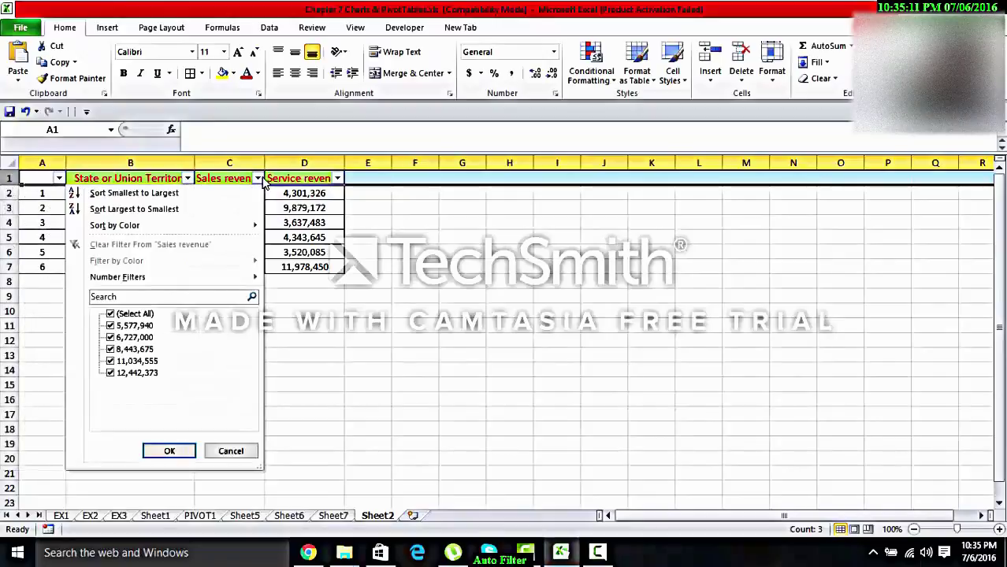
pyautogui.click(265, 182)
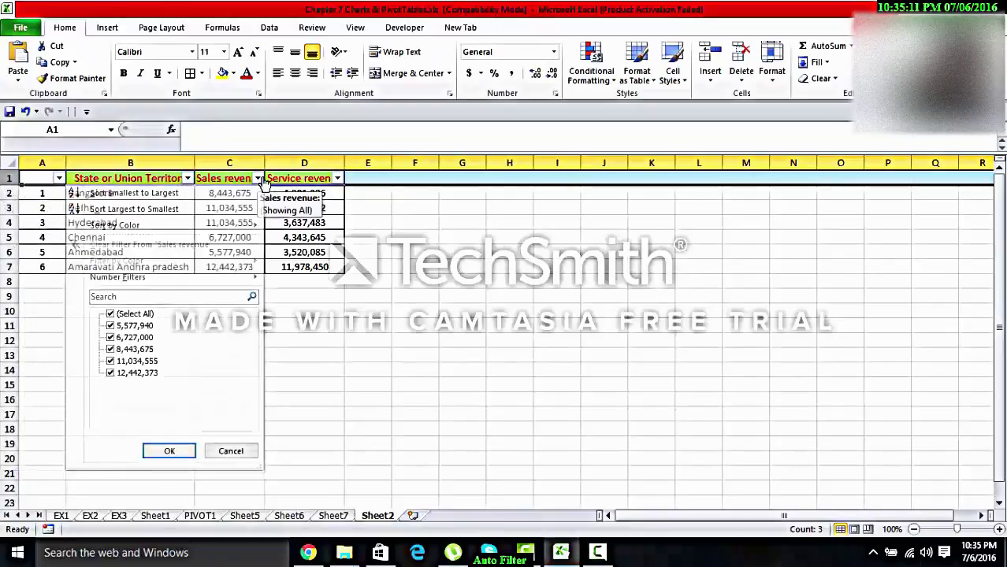
pyautogui.click(339, 181)
pyautogui.click(338, 181)
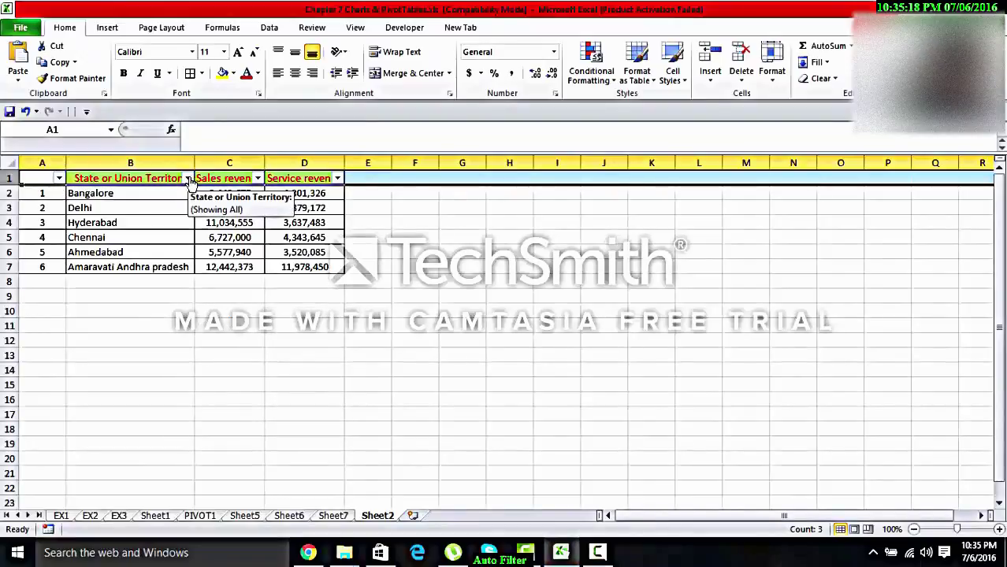
# Filter State or Union Territory to show only Amaravati Andhra pradesh.
pyautogui.click(189, 178)
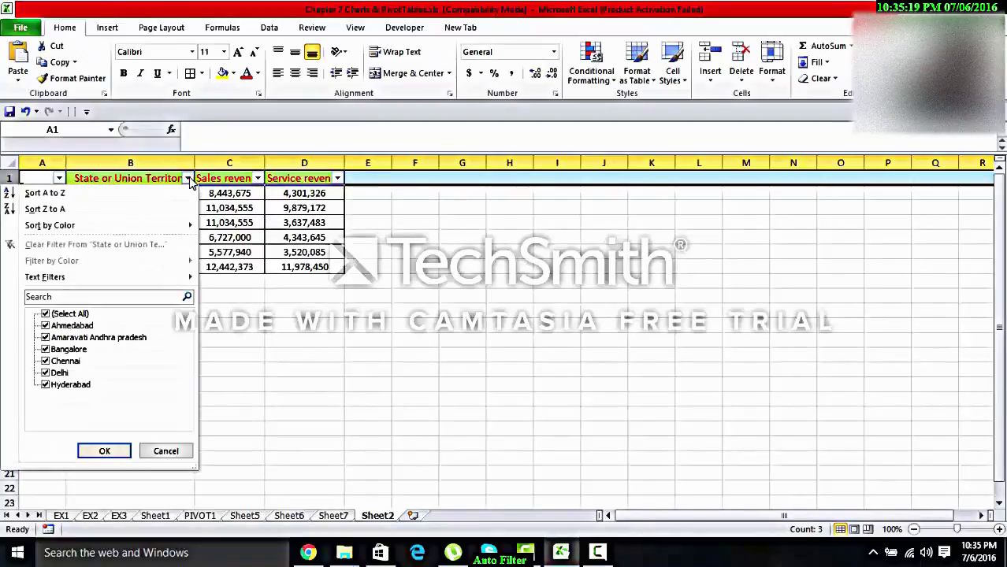
pyautogui.click(69, 313)
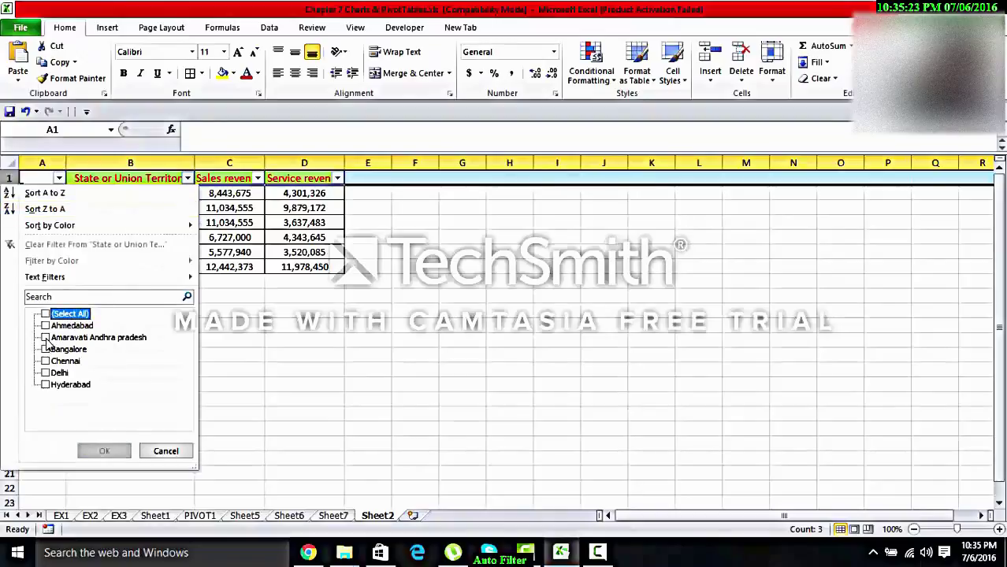
pyautogui.click(45, 338)
pyautogui.click(104, 450)
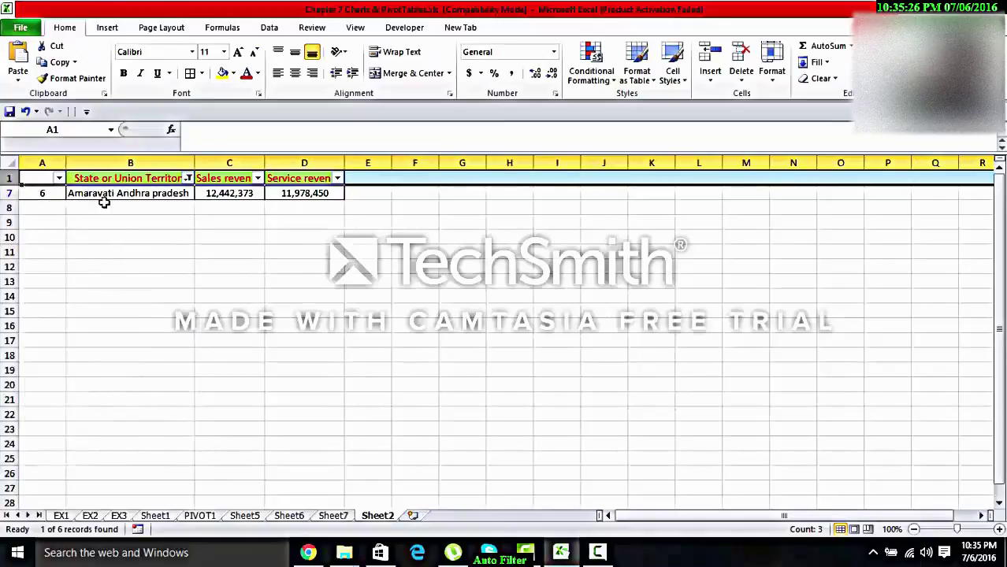
# Autofit the Sales and Service revenue columns and add Bangalore to the territory filter.
pyautogui.doubleClick(265, 162)
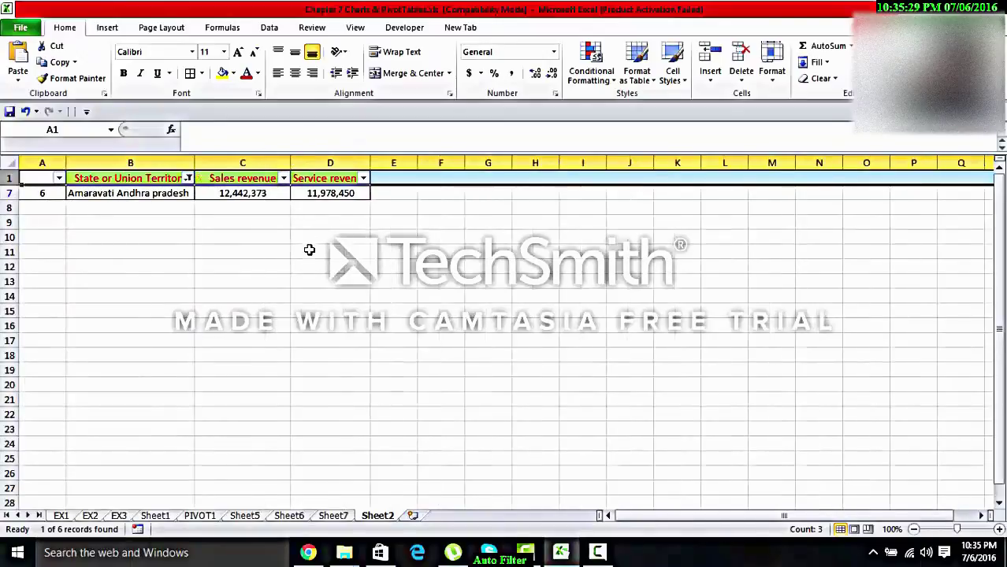
pyautogui.doubleClick(372, 163)
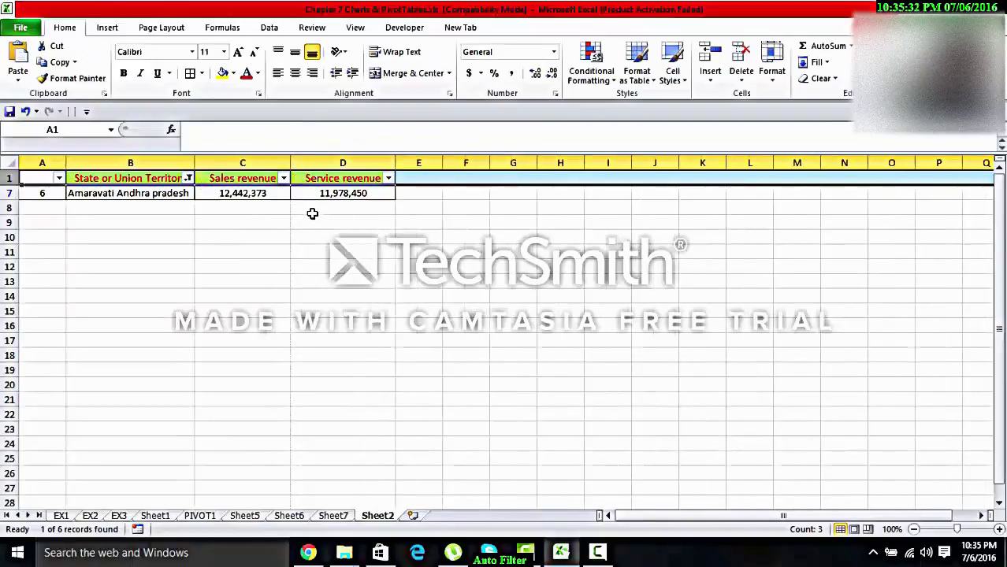
pyautogui.click(187, 178)
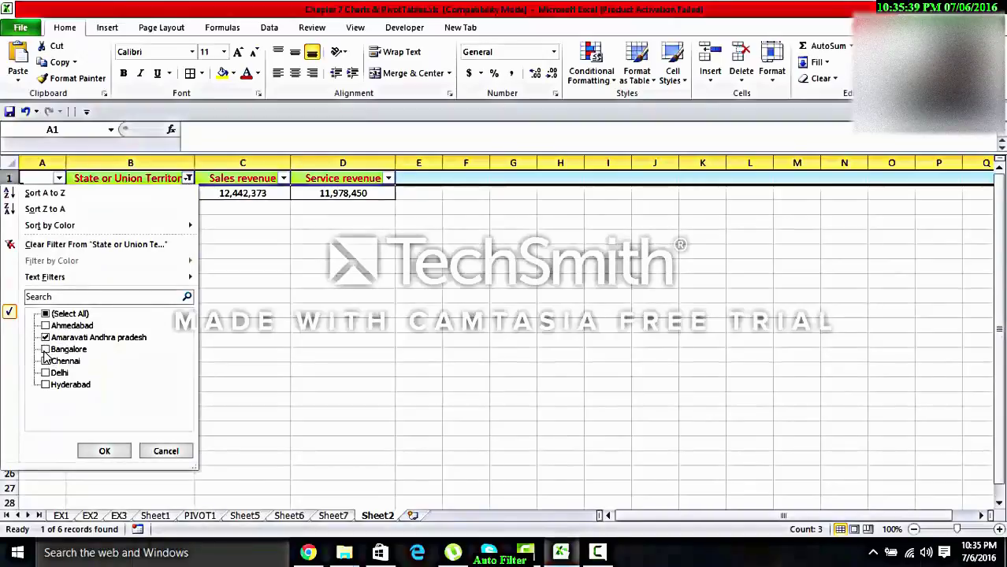
pyautogui.click(45, 350)
pyautogui.click(104, 451)
# Select all territories in the State filter so all six rows return.
pyautogui.click(145, 294)
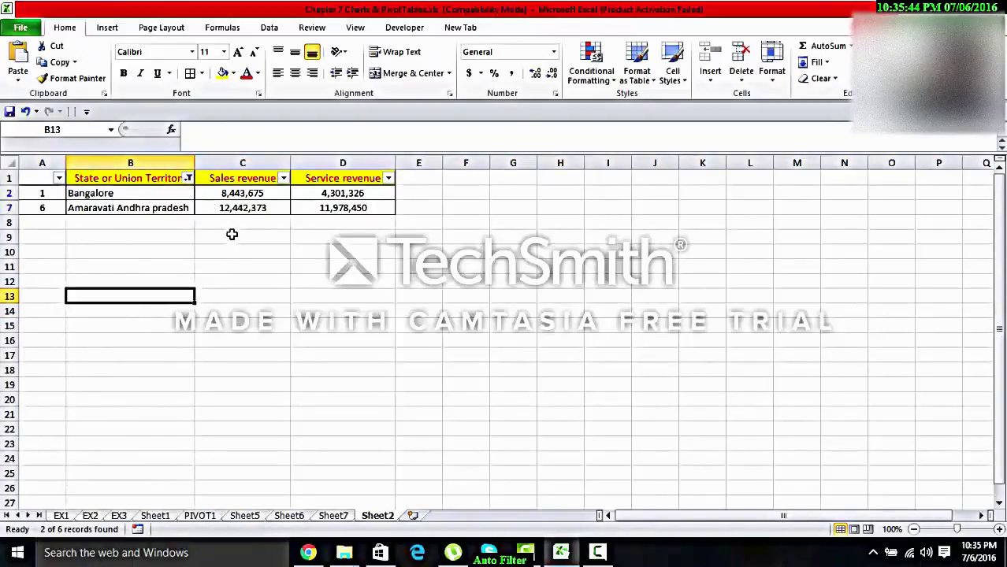
pyautogui.click(188, 178)
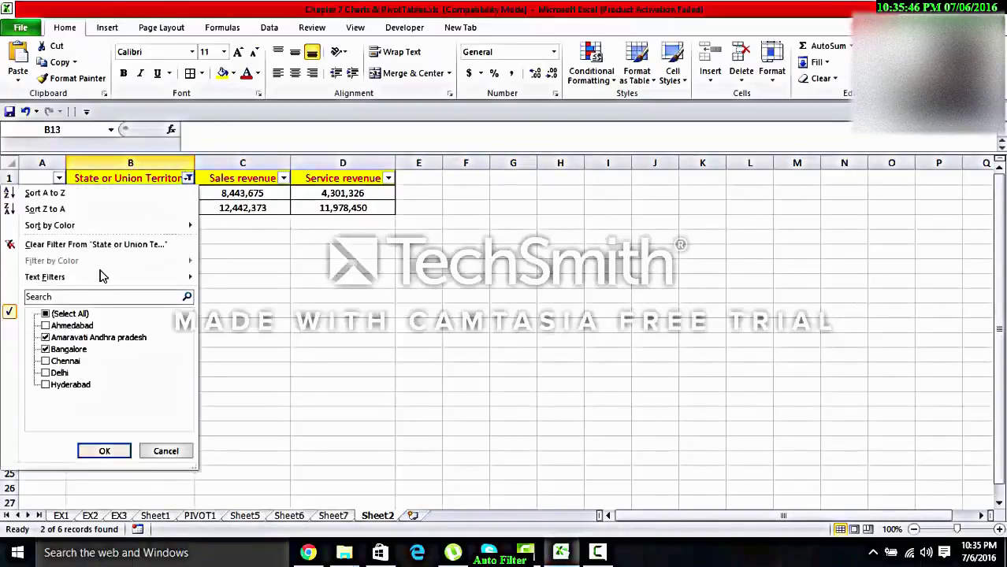
pyautogui.click(66, 314)
pyautogui.click(104, 450)
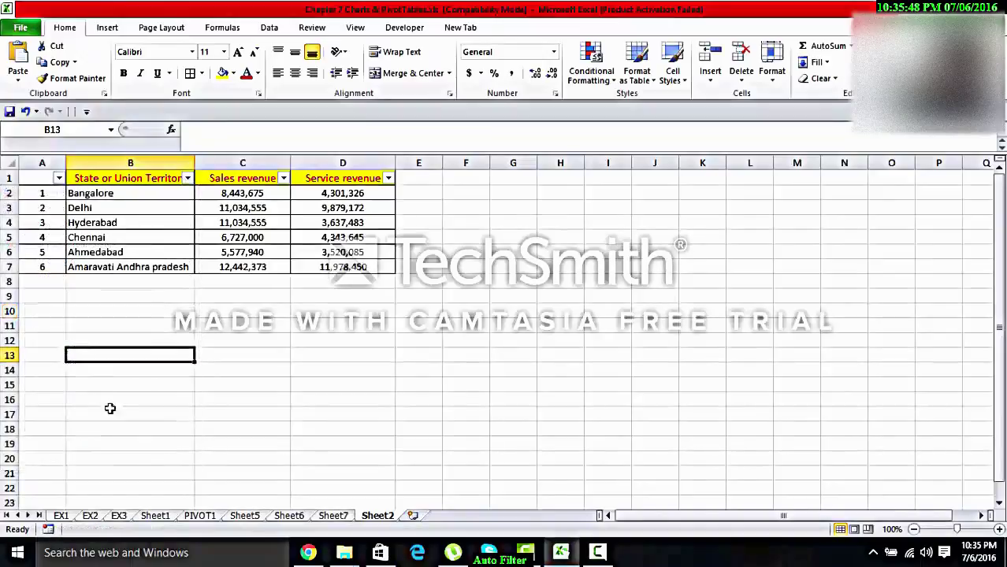
pyautogui.click(169, 310)
pyautogui.click(186, 281)
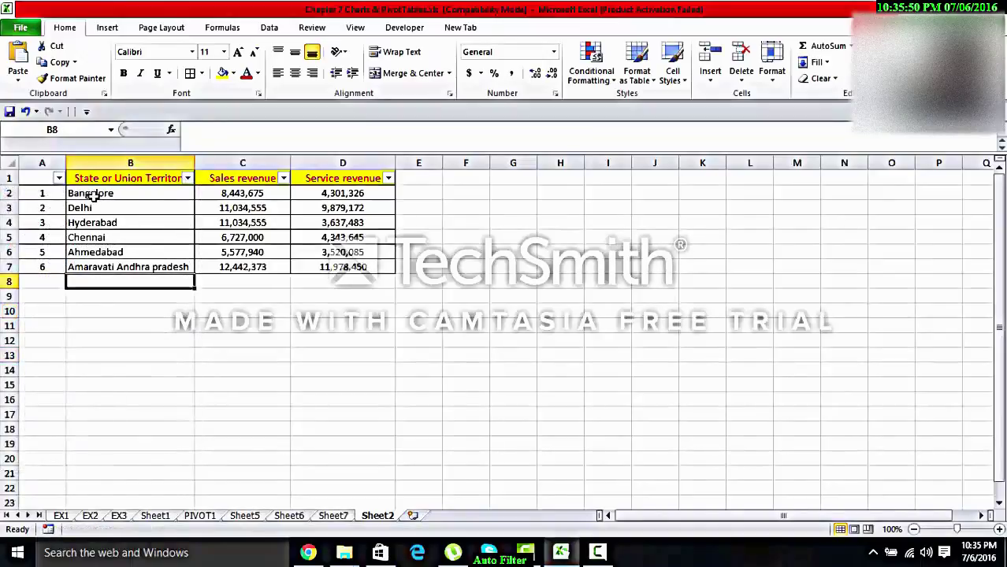
pyautogui.click(186, 180)
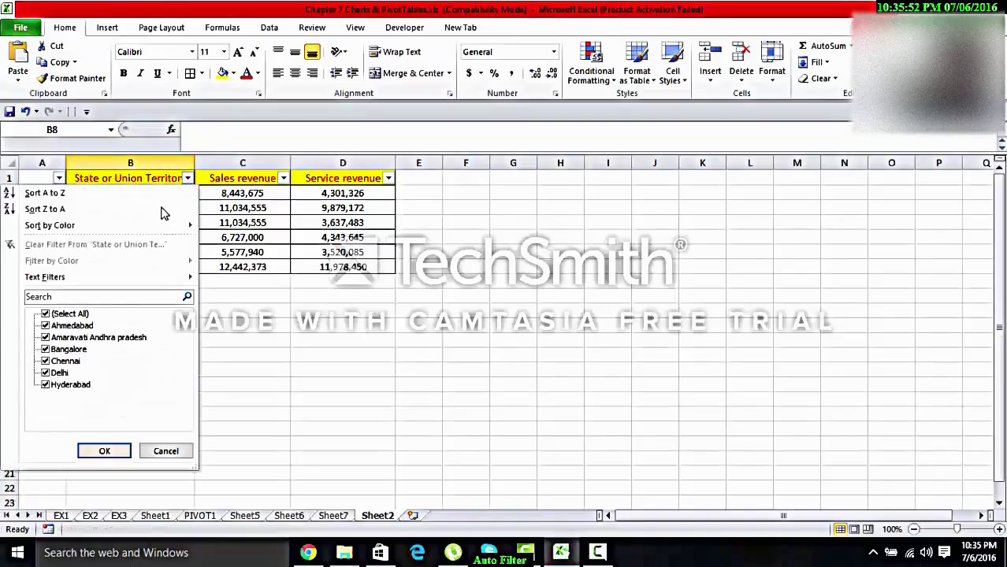
pyautogui.click(187, 176)
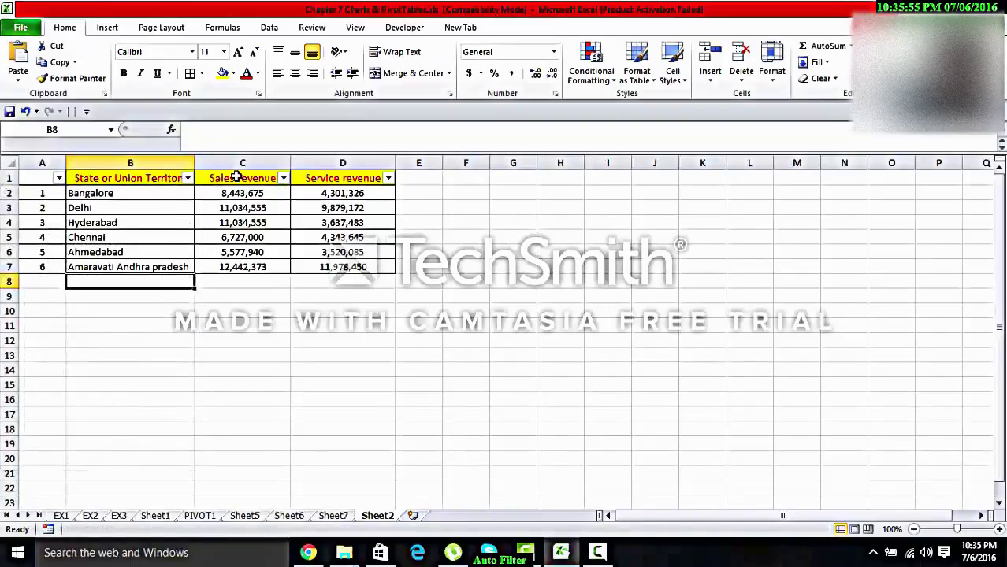
# Apply a Number Filter on Sales revenue: greater than 5000000.
pyautogui.click(283, 178)
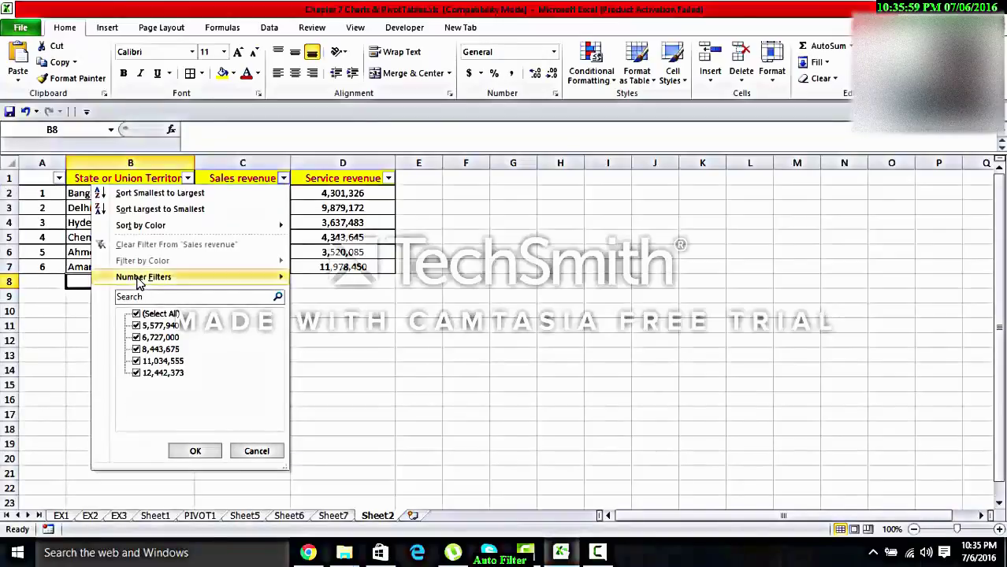
pyautogui.moveTo(144, 277)
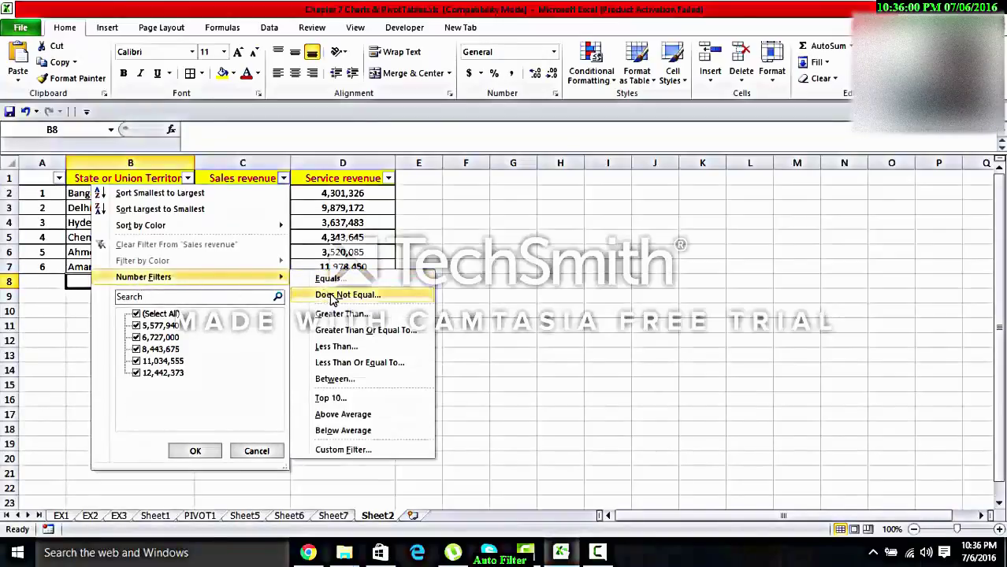
pyautogui.click(342, 313)
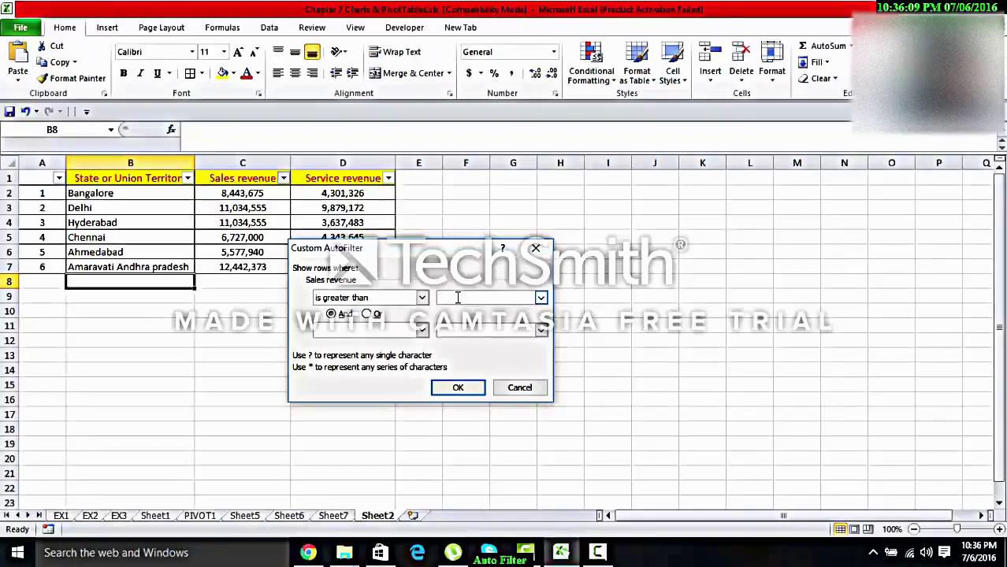
pyautogui.write('5')
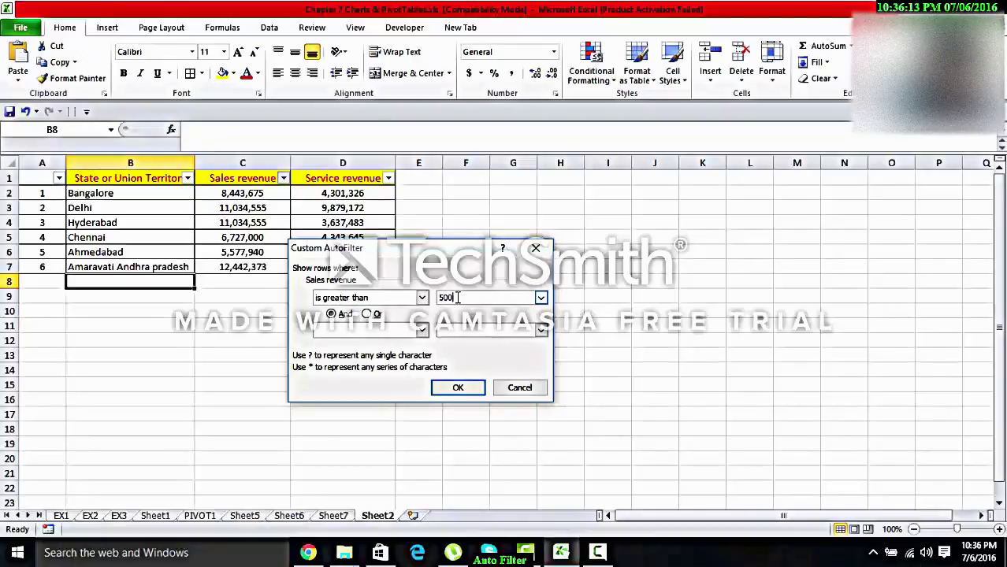
pyautogui.write('0')
pyautogui.write('0000')
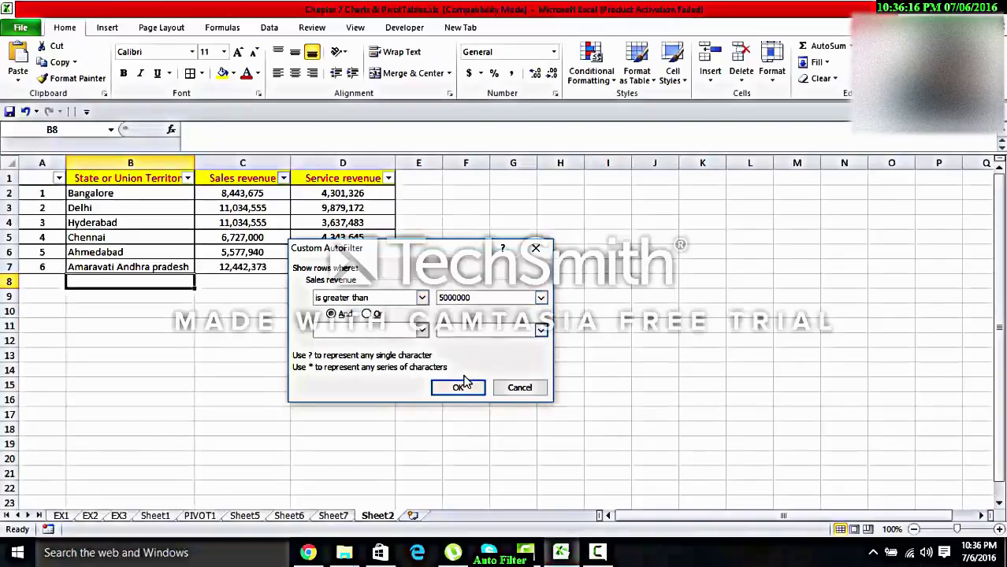
pyautogui.click(459, 387)
pyautogui.click(327, 310)
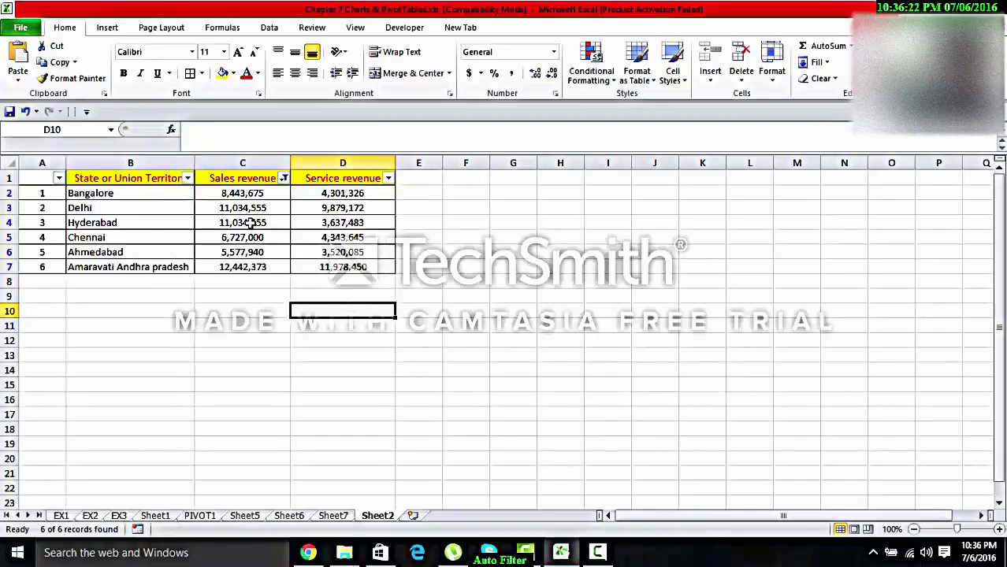
# Change the Sales revenue greater-than threshold from 5000000 to 7000000.
pyautogui.click(283, 178)
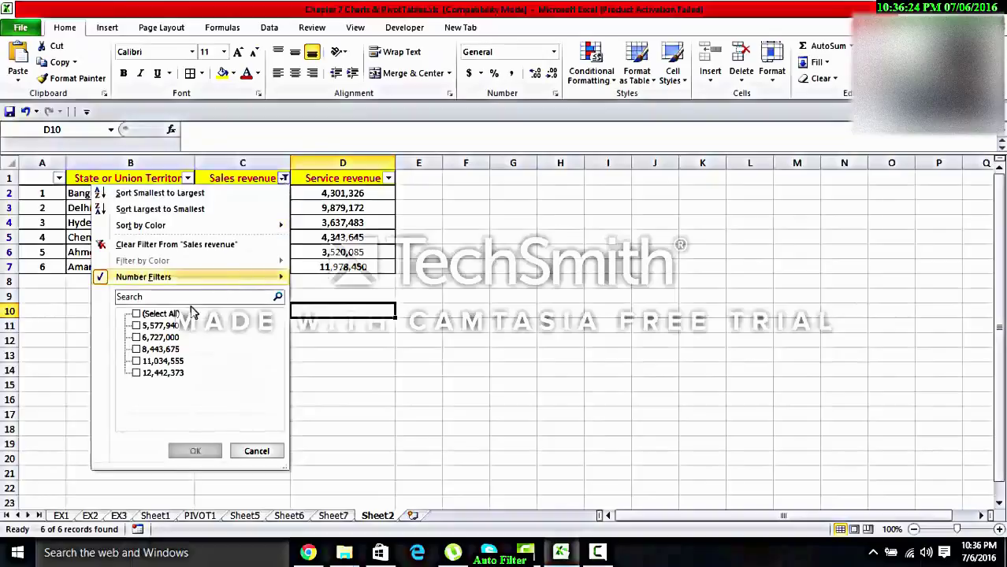
pyautogui.moveTo(143, 277)
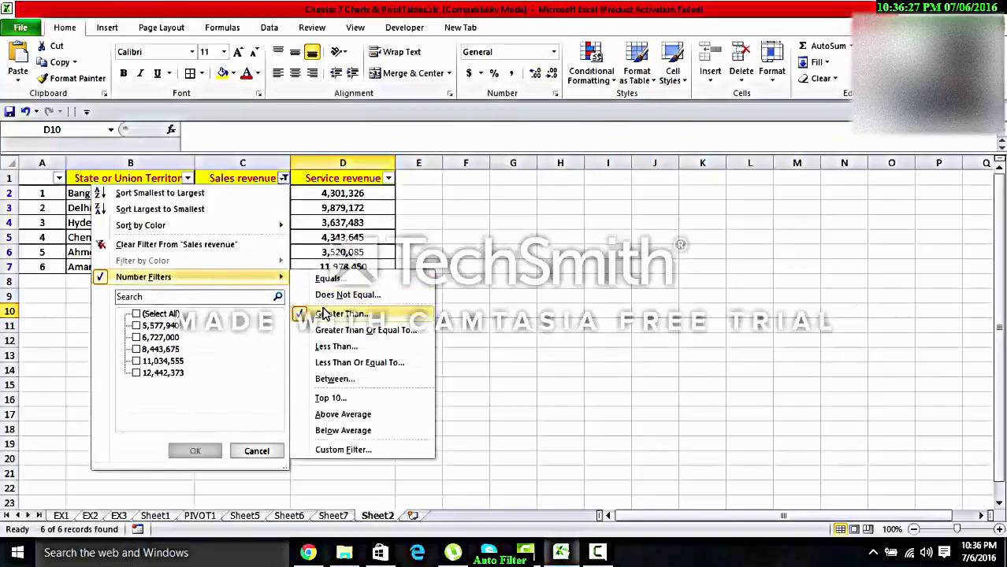
pyautogui.click(325, 315)
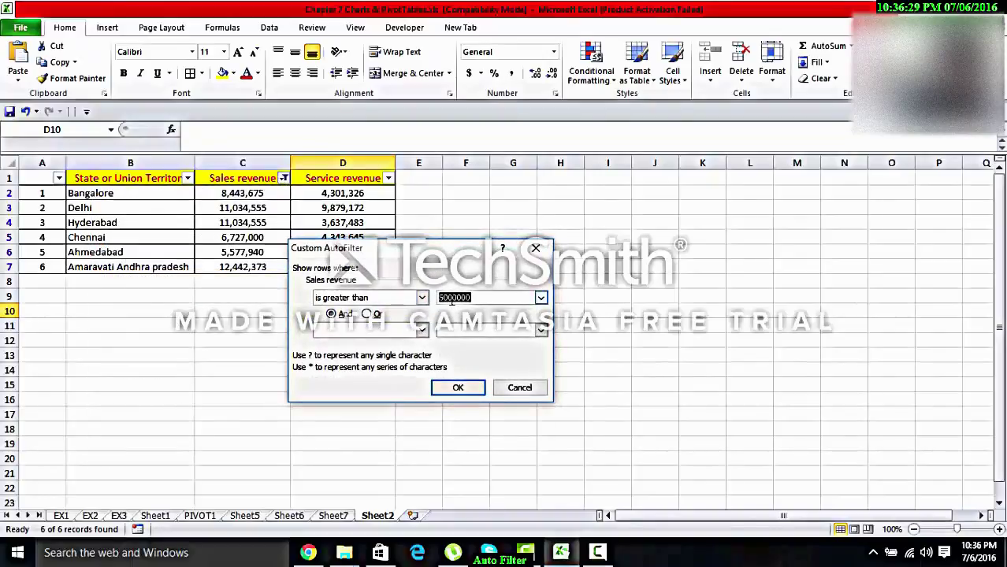
pyautogui.click(441, 297)
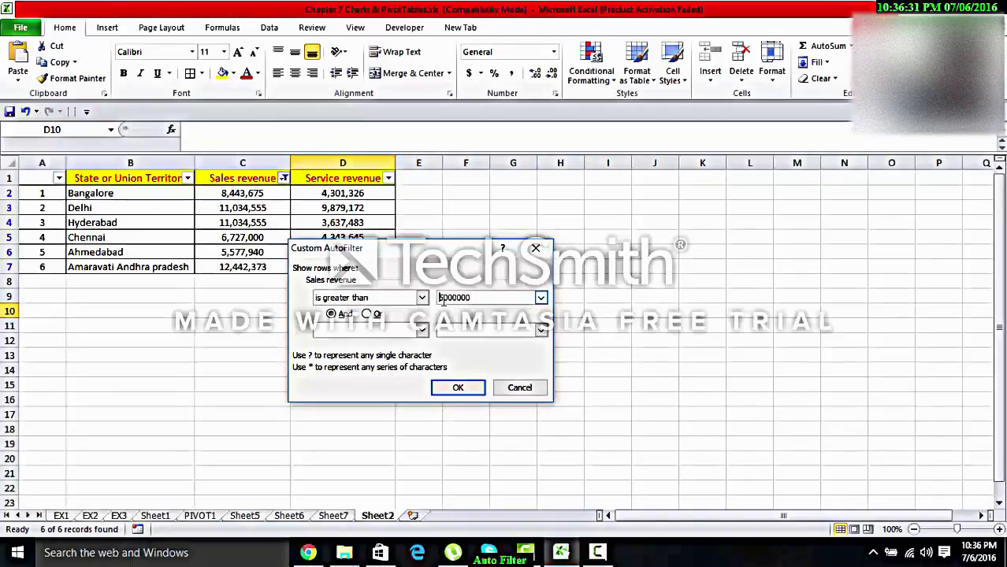
pyautogui.press('BackSpace')
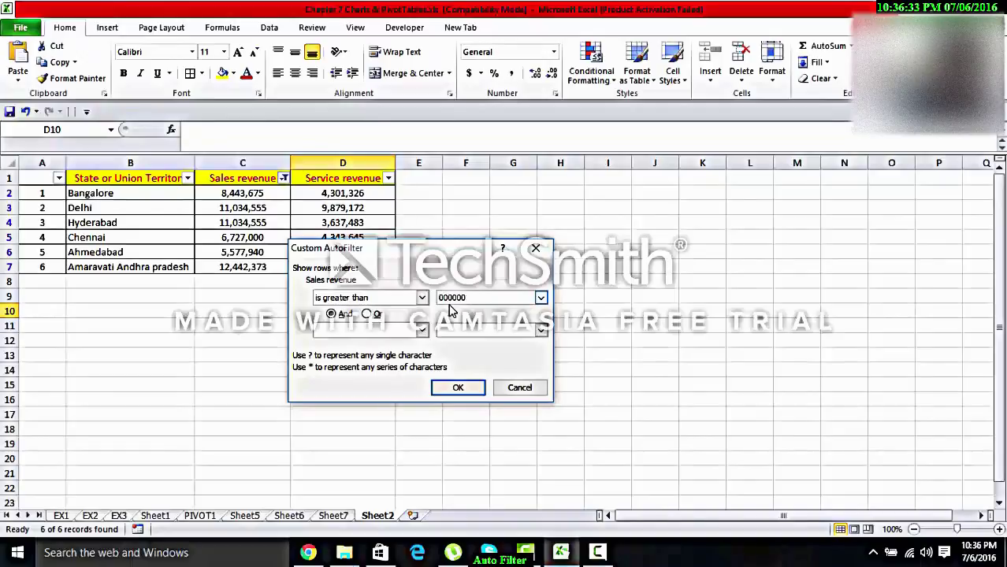
pyautogui.write('7')
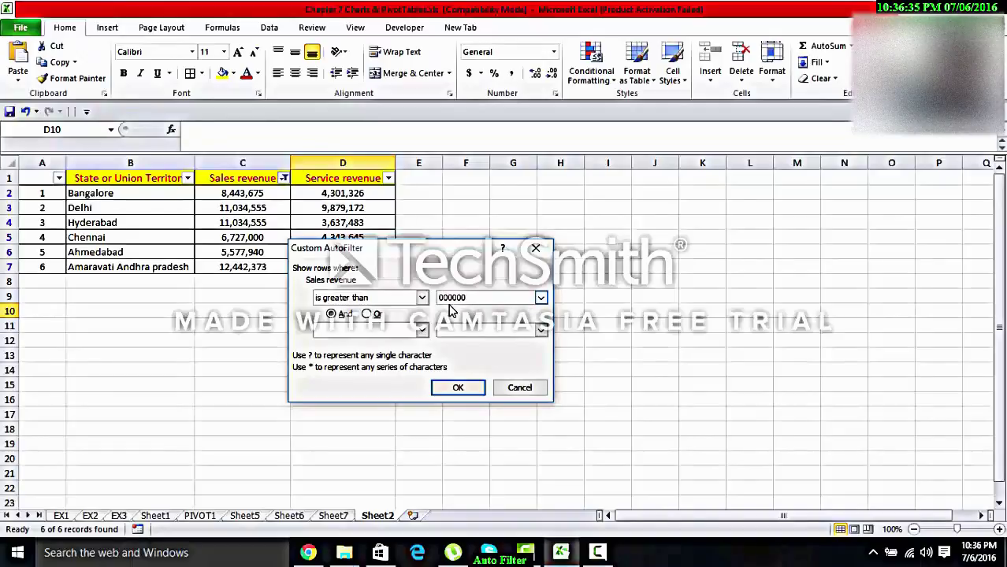
pyautogui.click(458, 386)
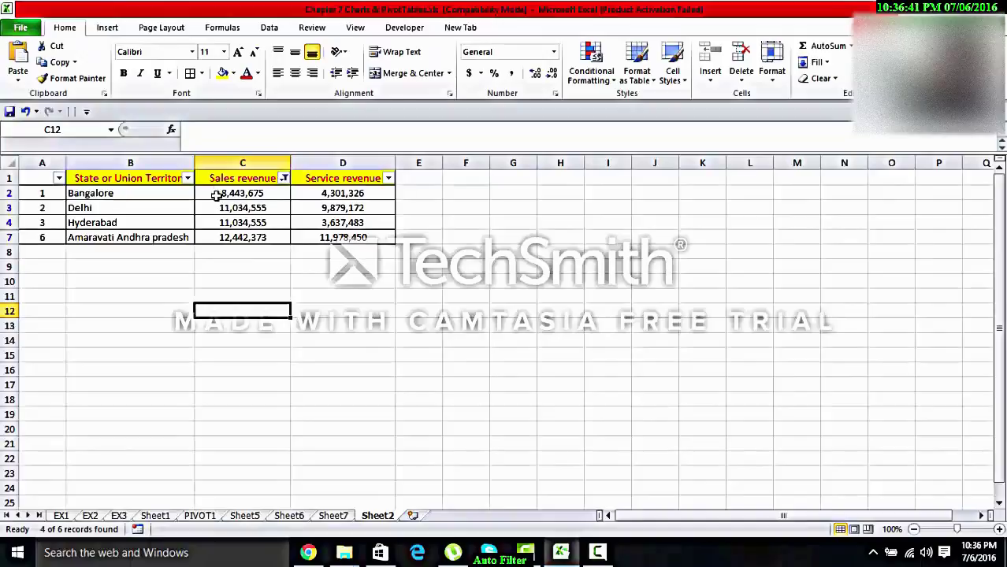
pyautogui.click(118, 199)
pyautogui.click(126, 209)
pyautogui.click(115, 224)
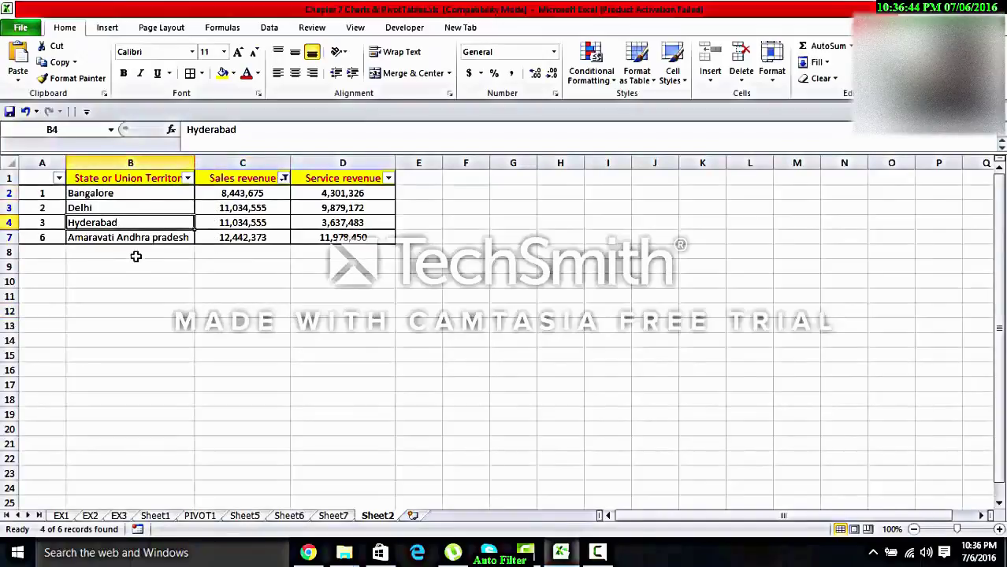
pyautogui.click(126, 239)
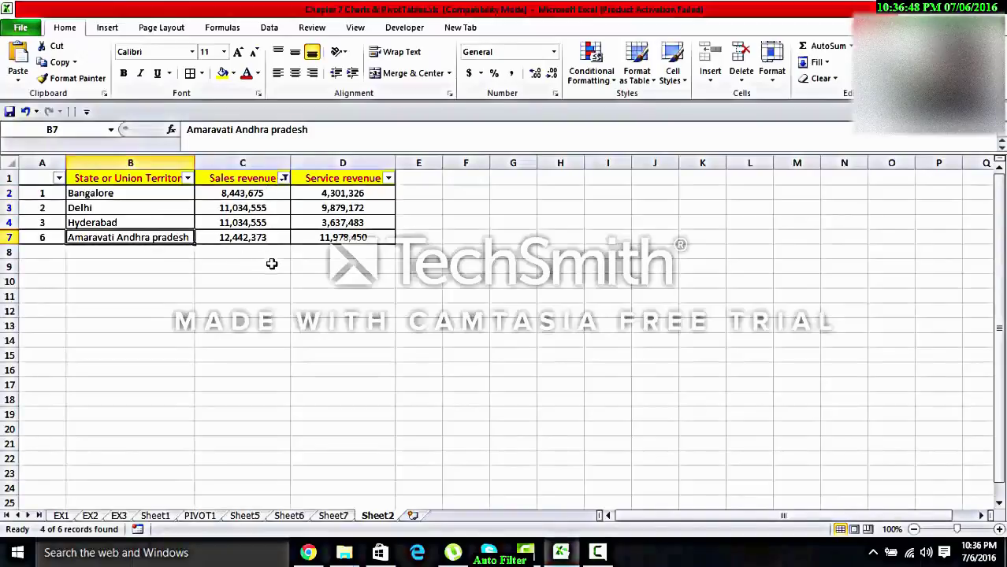
pyautogui.click(270, 263)
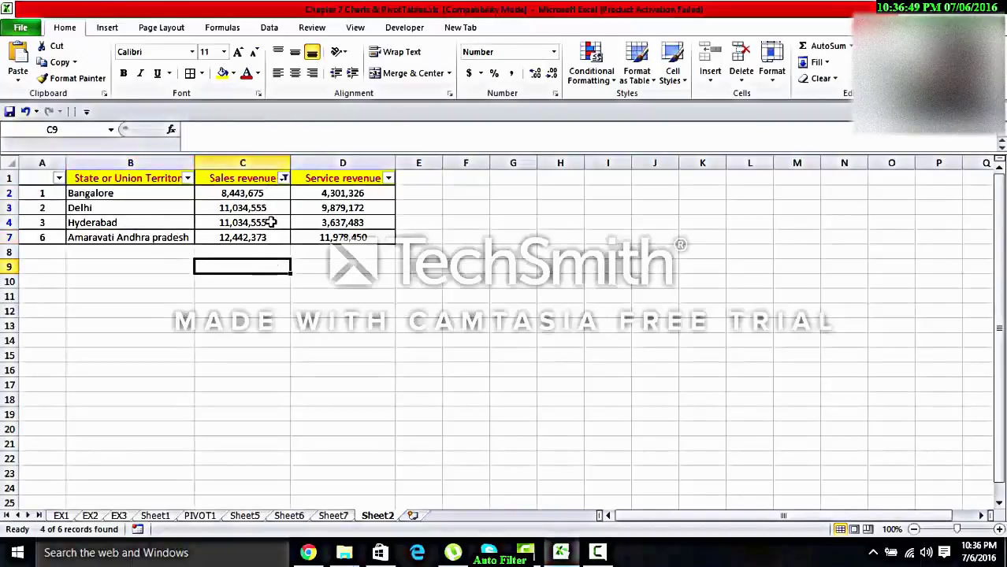
pyautogui.click(187, 179)
pyautogui.click(75, 314)
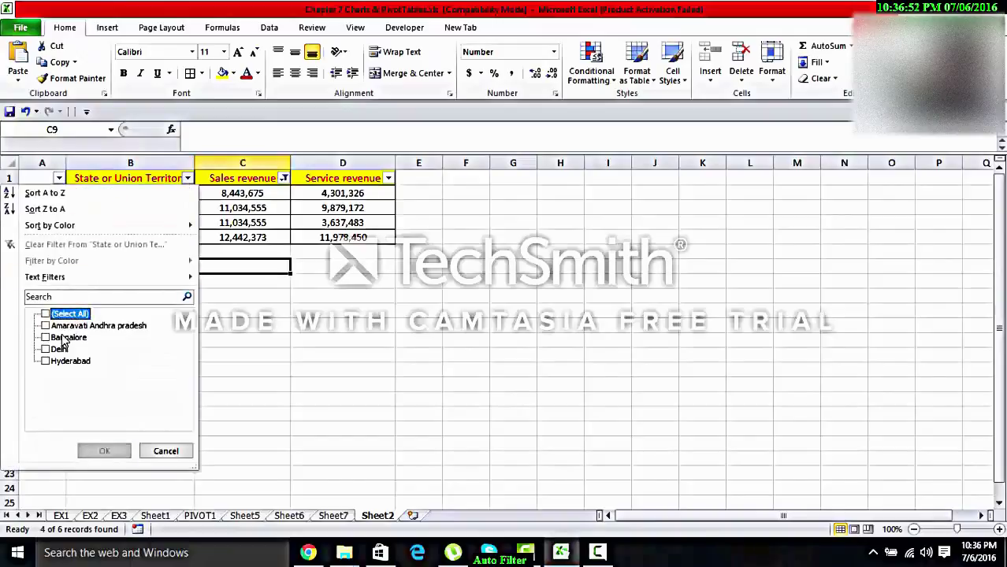
pyautogui.click(62, 339)
pyautogui.click(104, 451)
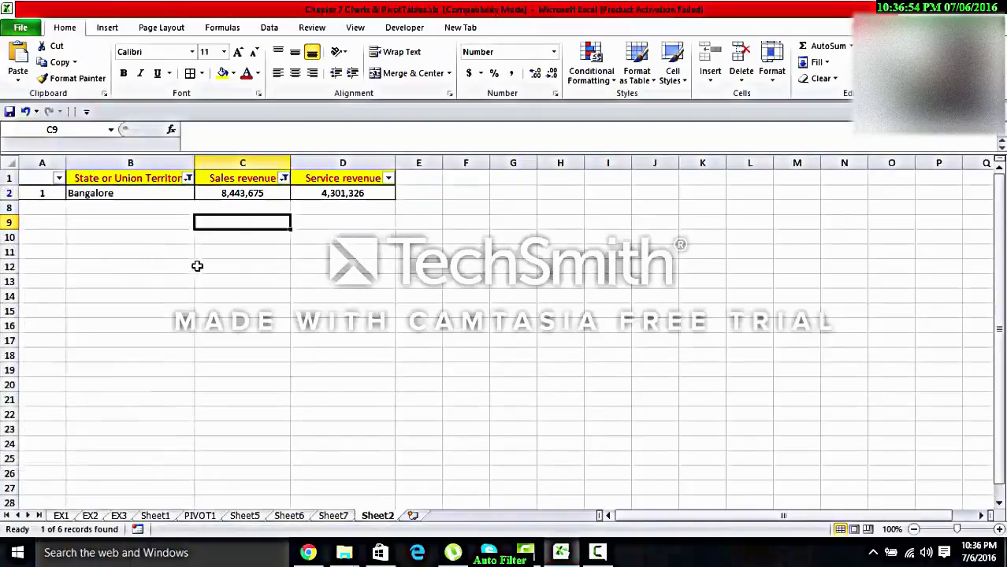
pyautogui.click(188, 178)
pyautogui.click(60, 315)
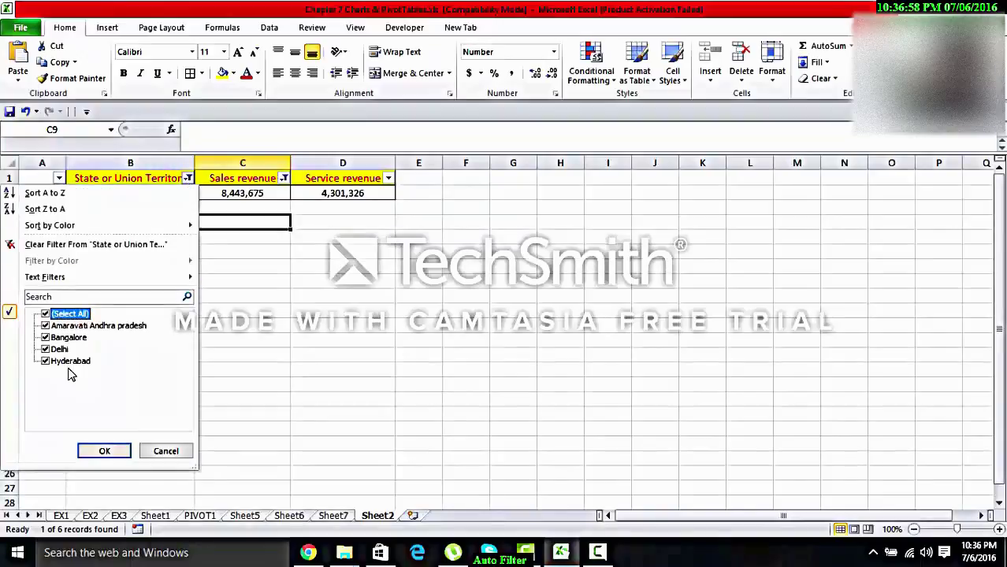
pyautogui.click(104, 450)
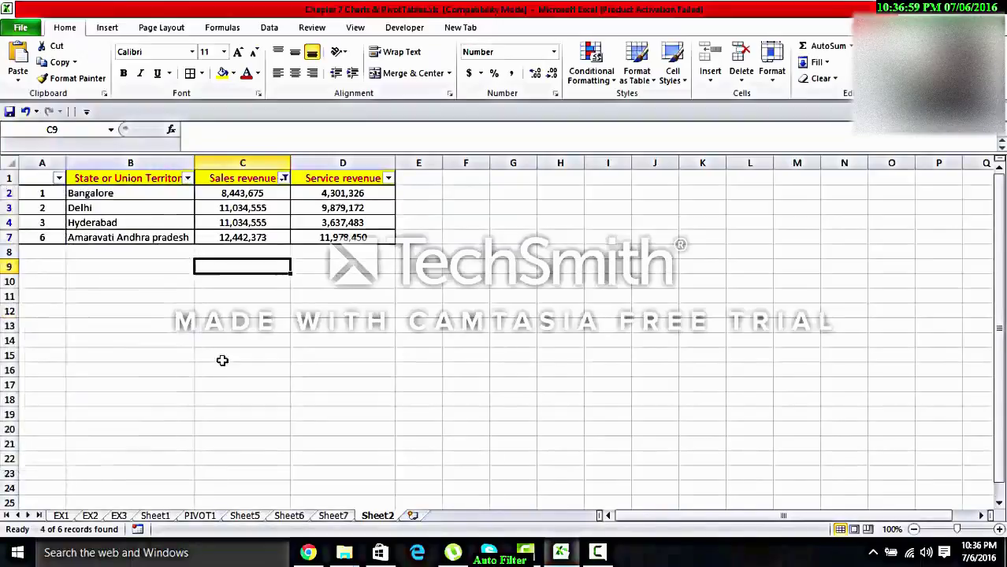
pyautogui.click(383, 183)
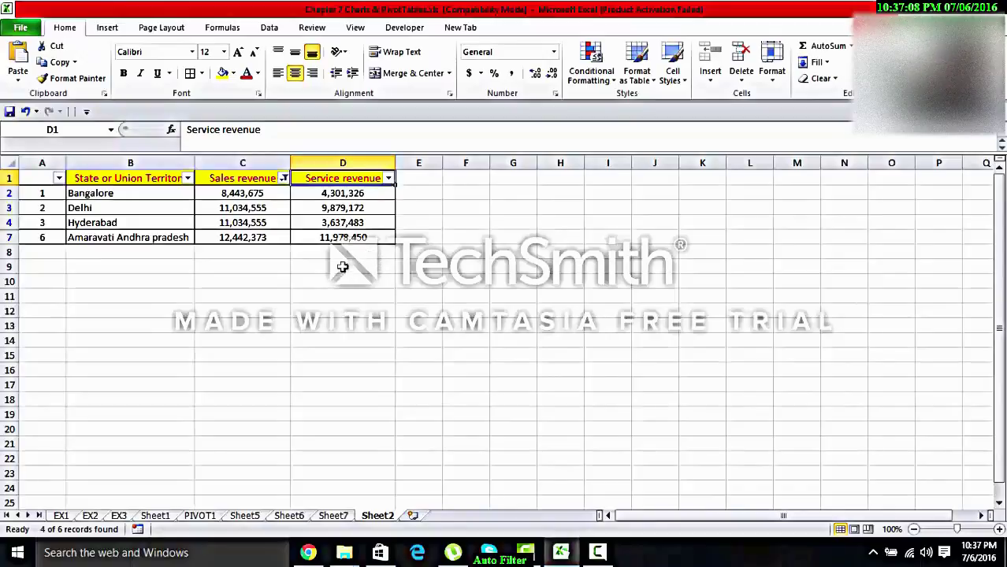
pyautogui.click(308, 267)
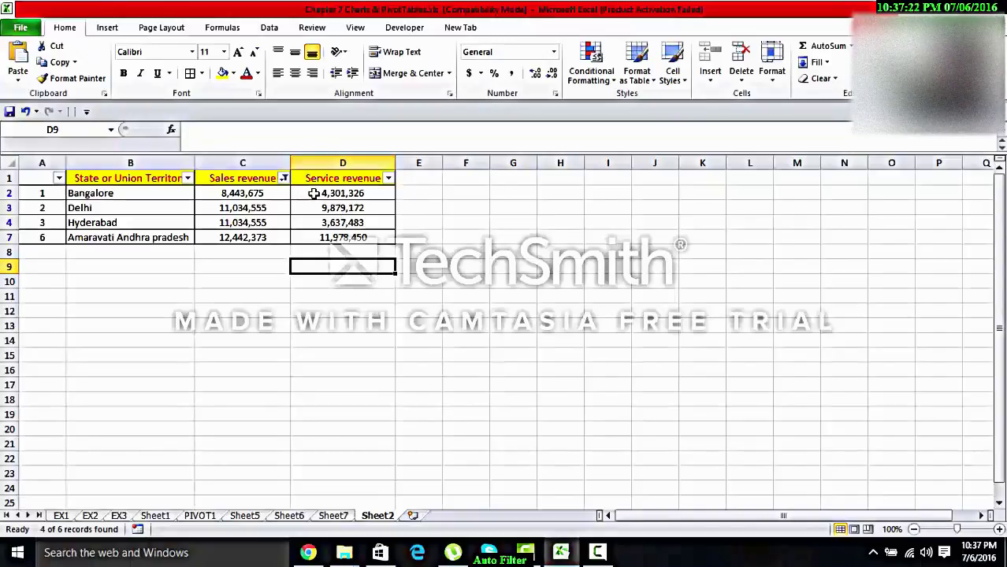
# Select all Sales revenue values to clear that column's filter.
pyautogui.click(283, 178)
pyautogui.click(135, 314)
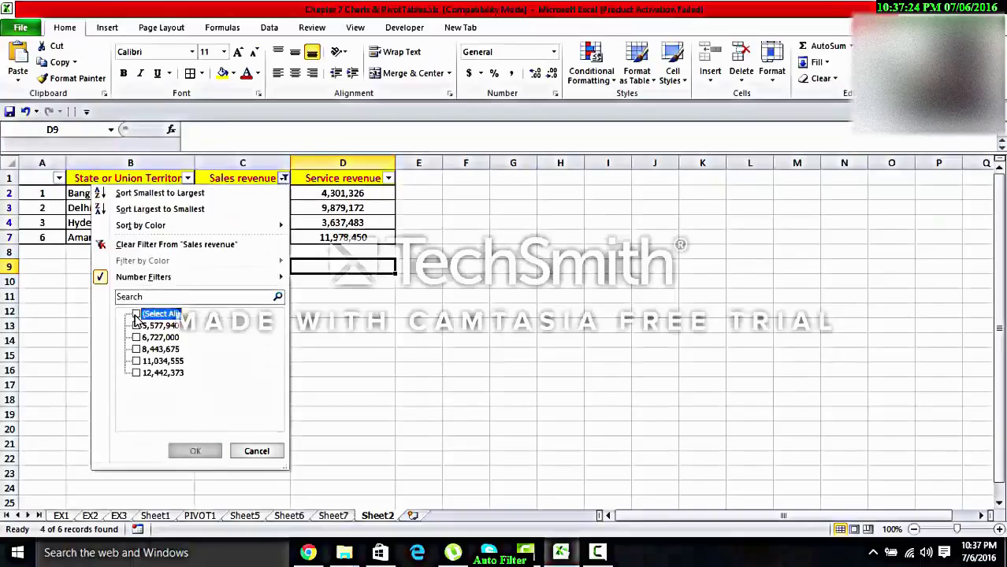
pyautogui.click(195, 451)
pyautogui.click(233, 368)
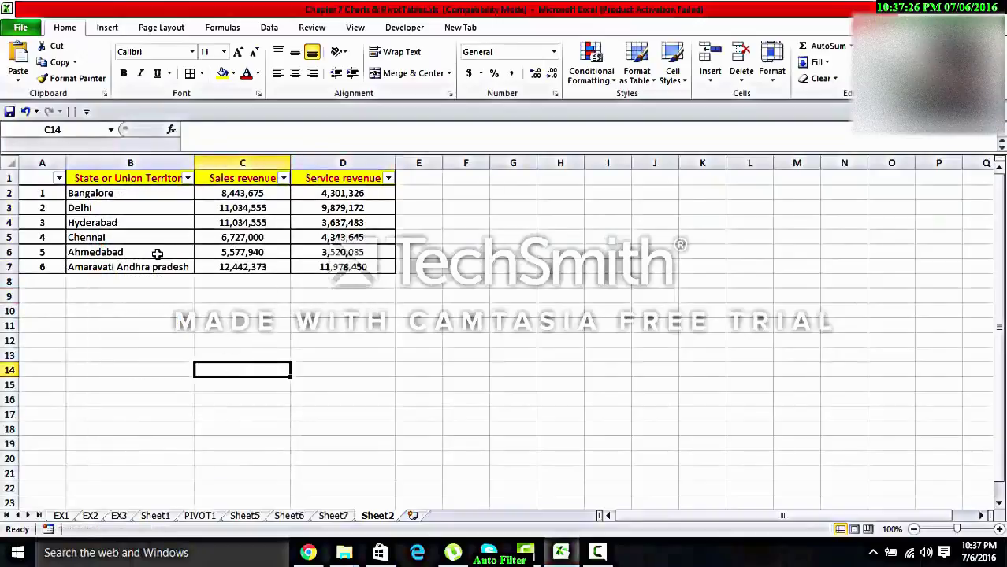
# Check the restored Ahmedabad, Chennai and Amaravati revenue values.
pyautogui.click(326, 247)
pyautogui.click(235, 237)
pyautogui.click(223, 268)
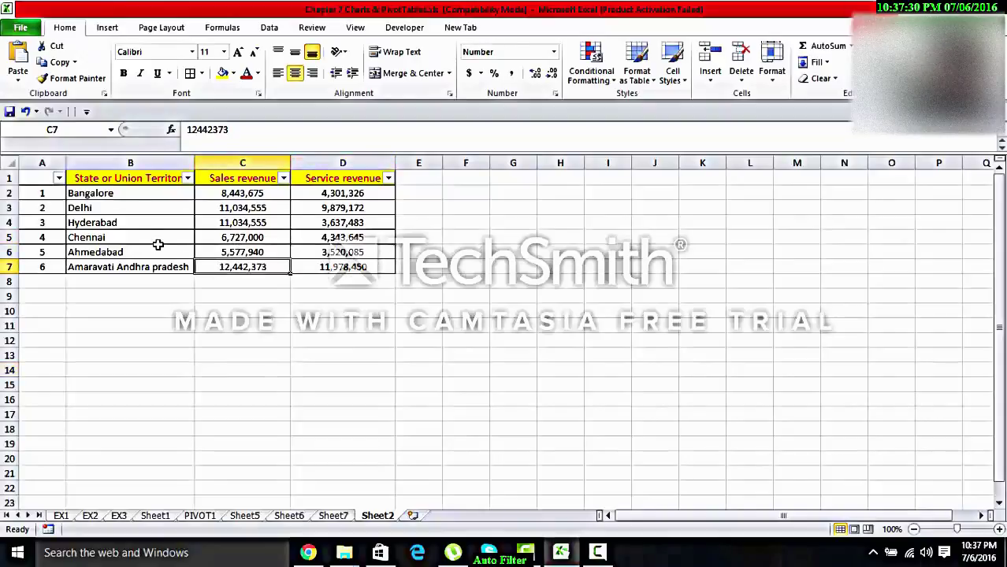
pyautogui.click(332, 247)
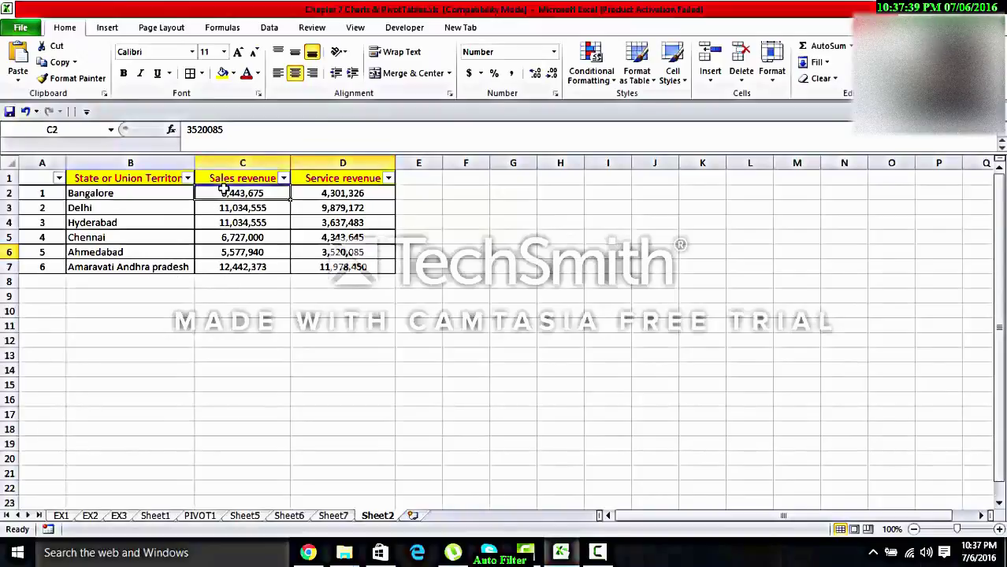
# Sort the whole table by Sales revenue largest to smallest, expanding the selection.
pyautogui.moveTo(226, 192); pyautogui.dragTo(246, 269)
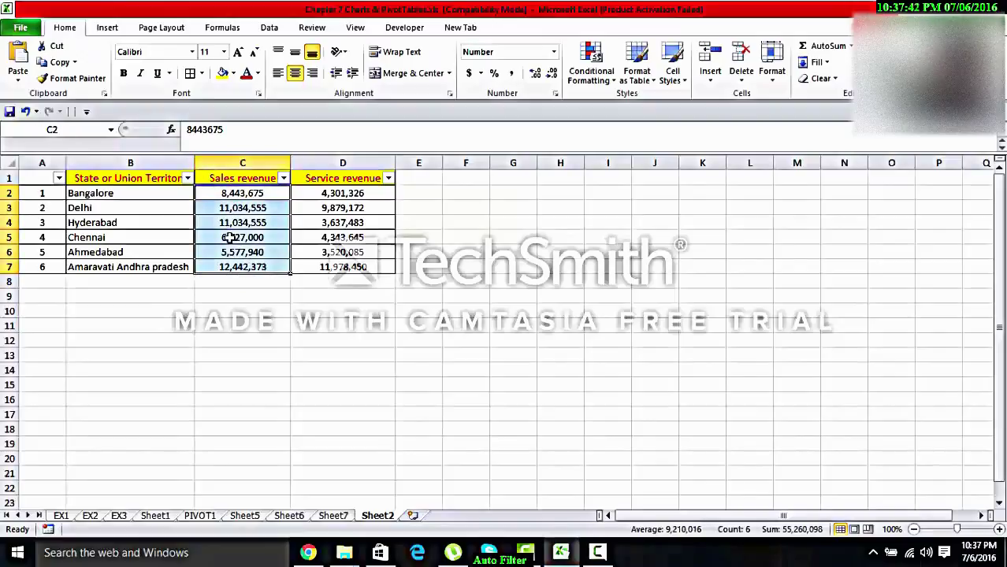
pyautogui.click(871, 63)
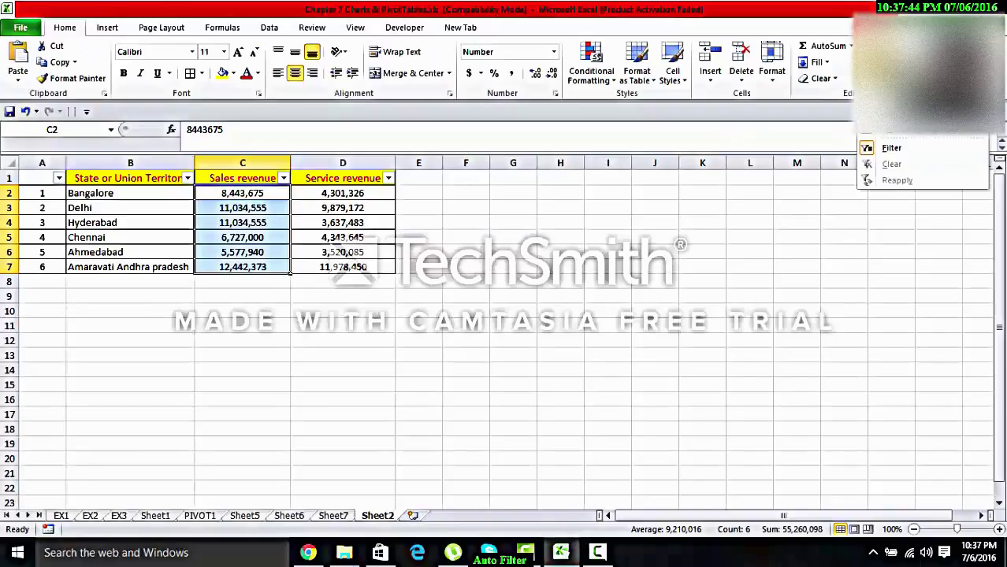
pyautogui.click(902, 151)
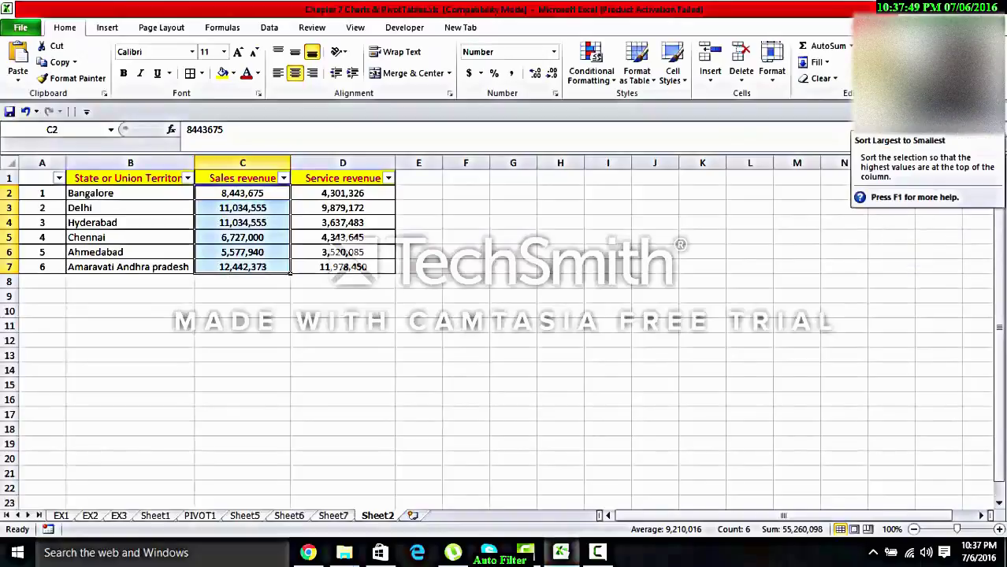
pyautogui.click(899, 115)
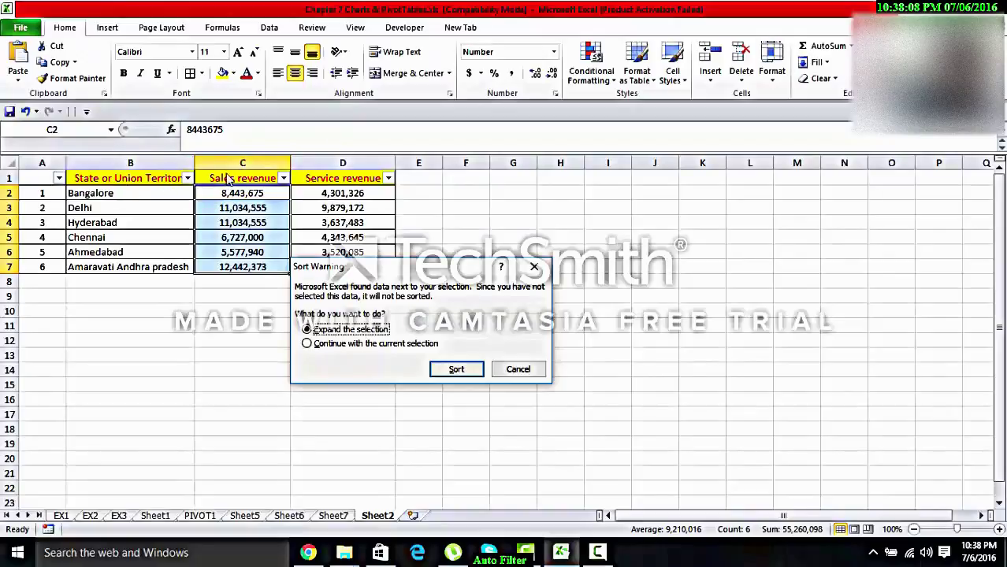
pyautogui.click(456, 369)
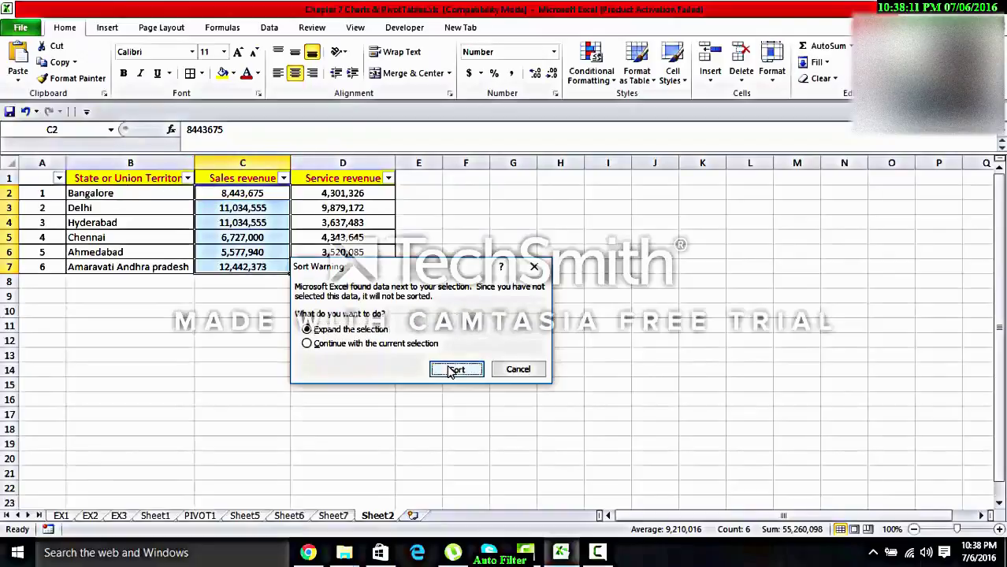
# Review the re-sorted rows, including the Chennai and Bangalore rows.
pyautogui.click(110, 210)
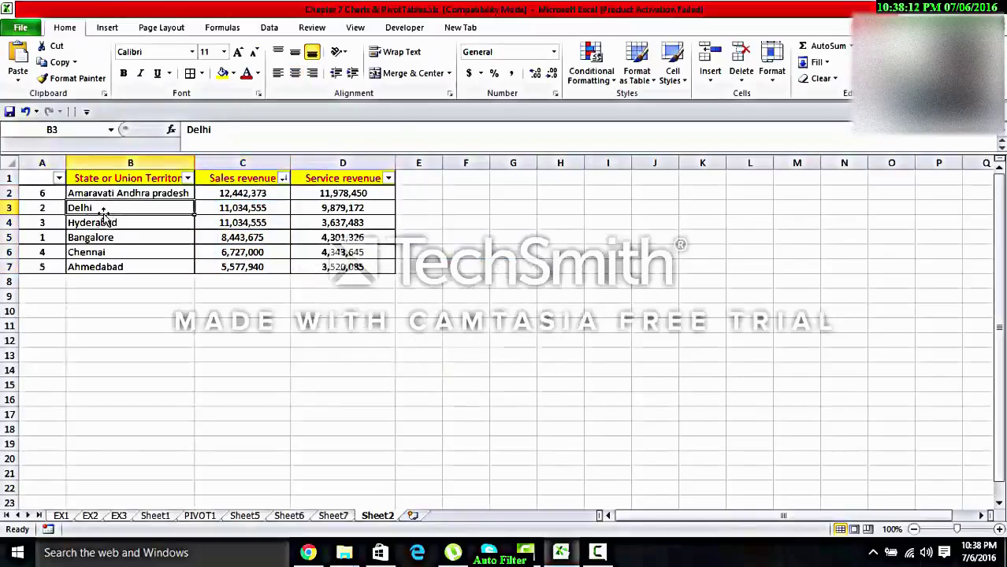
pyautogui.click(40, 193)
pyautogui.click(42, 223)
pyautogui.click(42, 252)
pyautogui.click(48, 267)
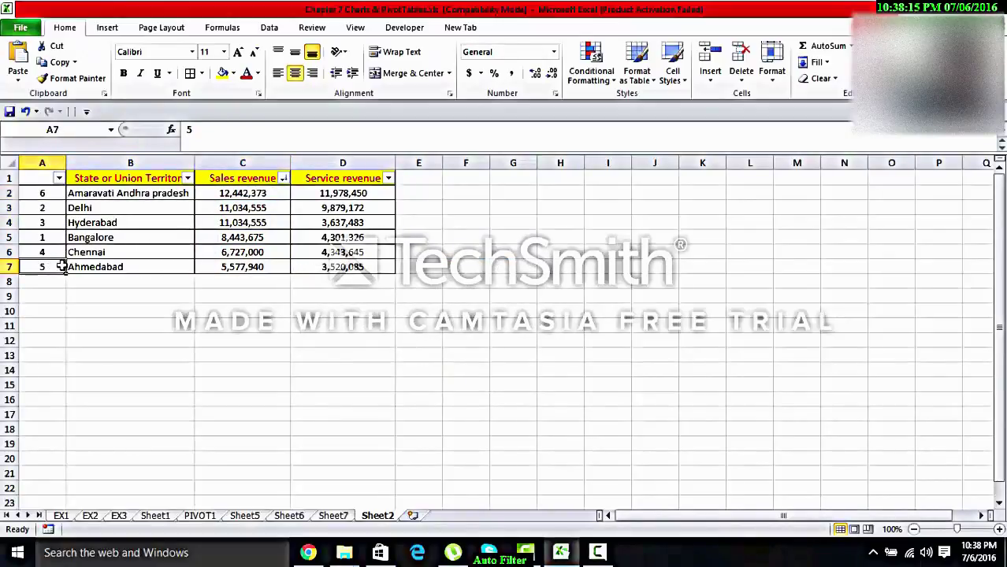
pyautogui.click(69, 254)
pyautogui.click(43, 237)
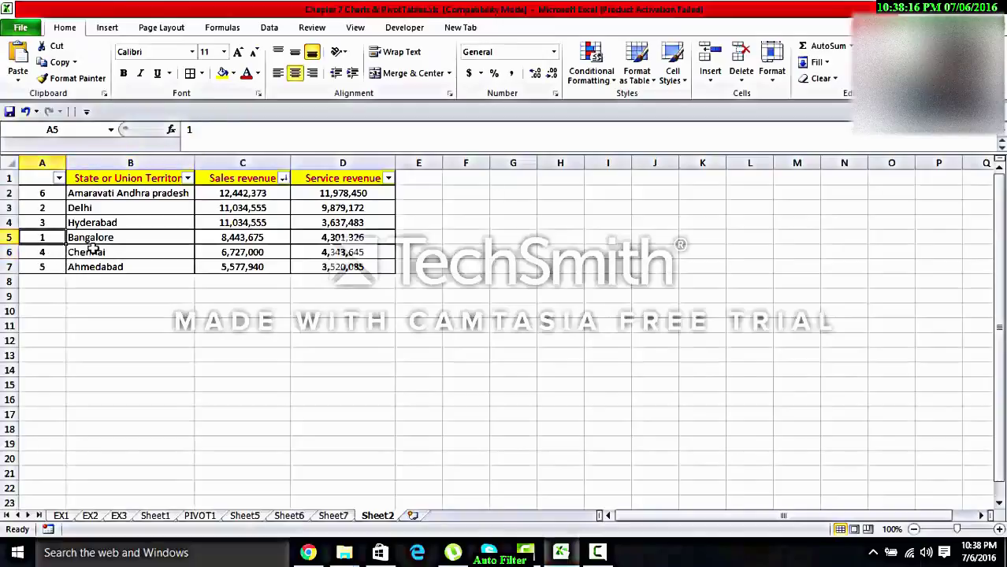
pyautogui.click(113, 252)
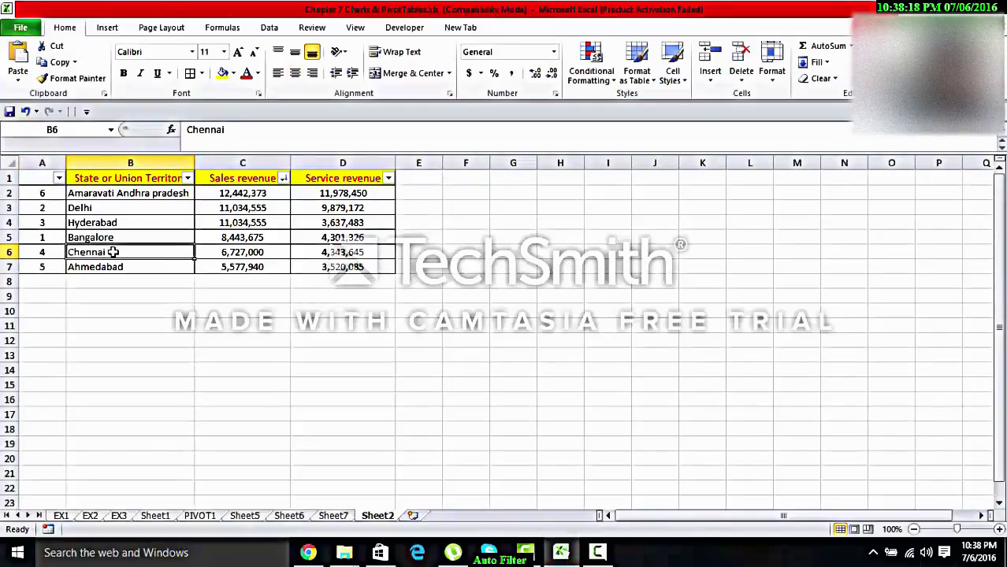
# Clear the sheet-wide selection and reselect the Sales revenue figures C2:C7.
pyautogui.hotkey('ctrl', 'a')
pyautogui.click(236, 222)
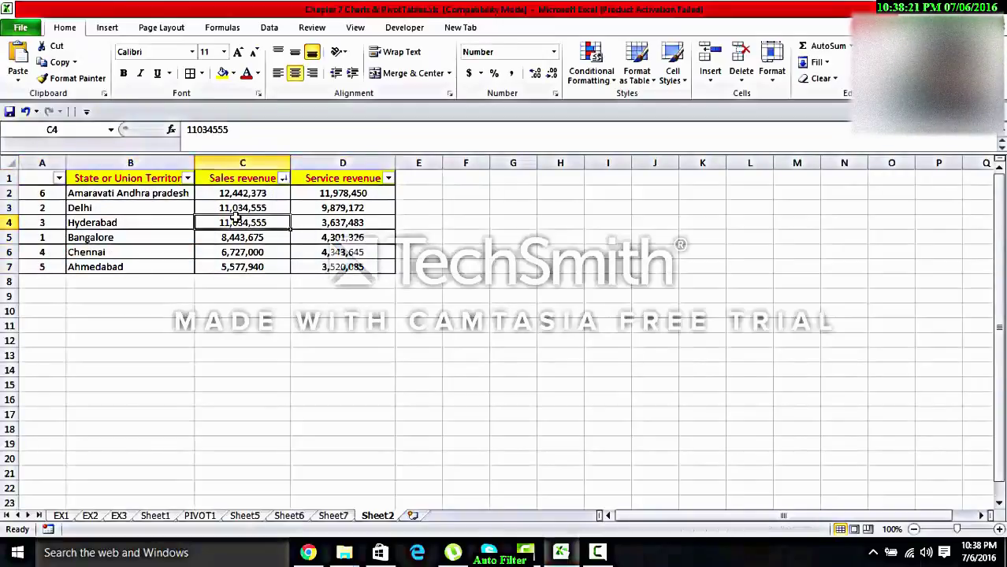
pyautogui.hotkey('ctrl', 'a')
pyautogui.hotkey('ctrl', 'a')
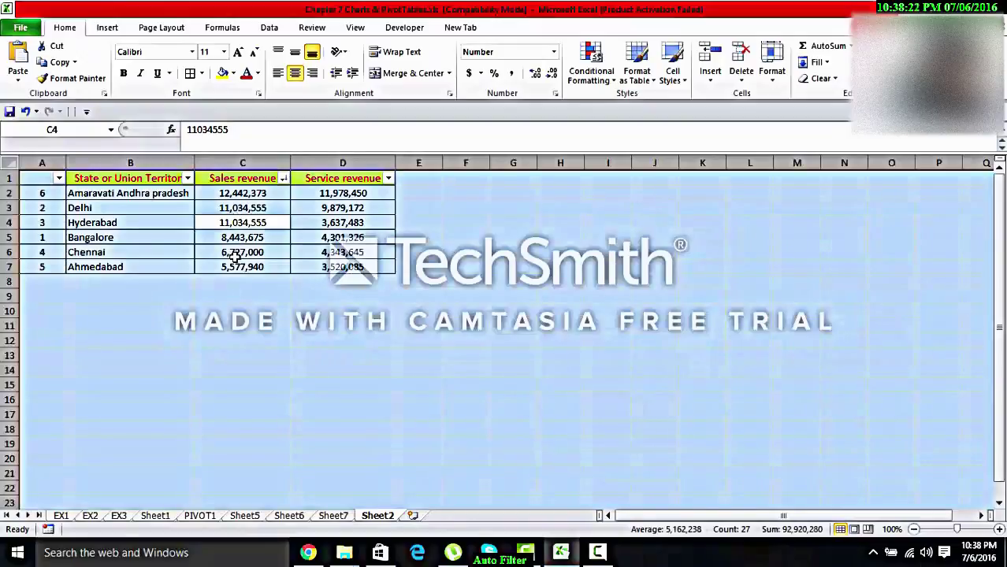
pyautogui.click(245, 296)
pyautogui.hotkey('ctrl', 'a')
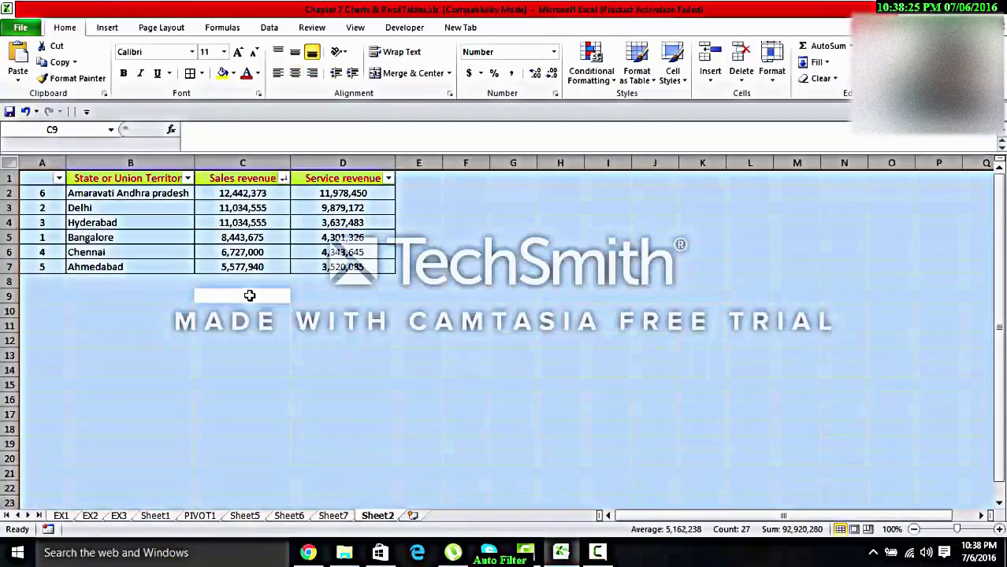
pyautogui.click(263, 292)
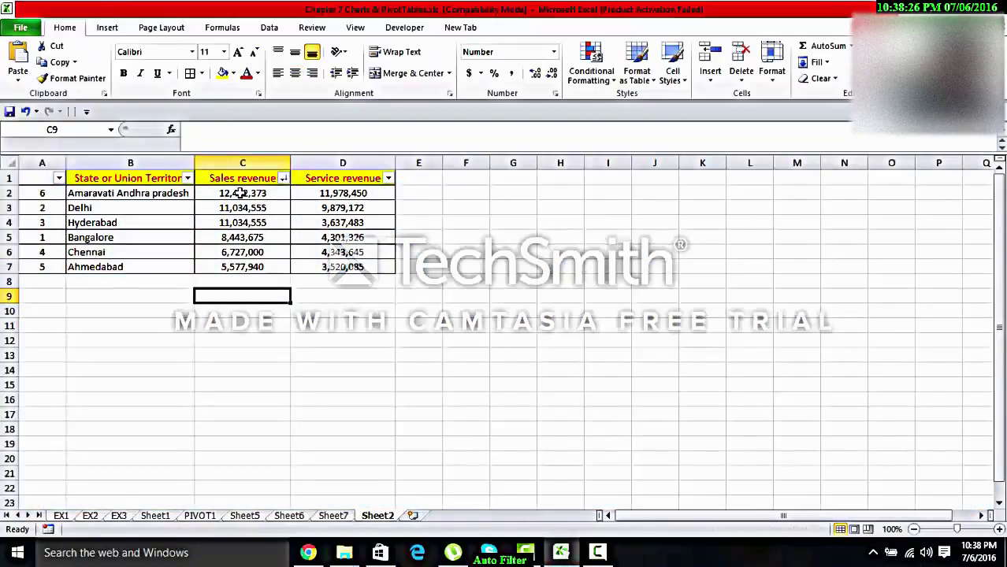
pyautogui.moveTo(241, 193); pyautogui.dragTo(242, 266)
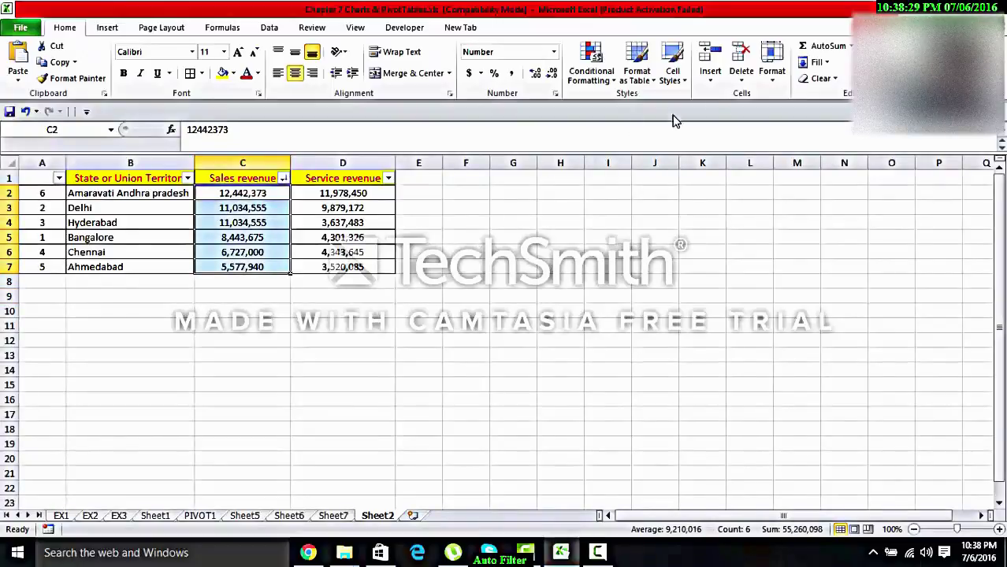
# Sort only the selected Sales revenue cells, without expanding to the table.
pyautogui.click(878, 75)
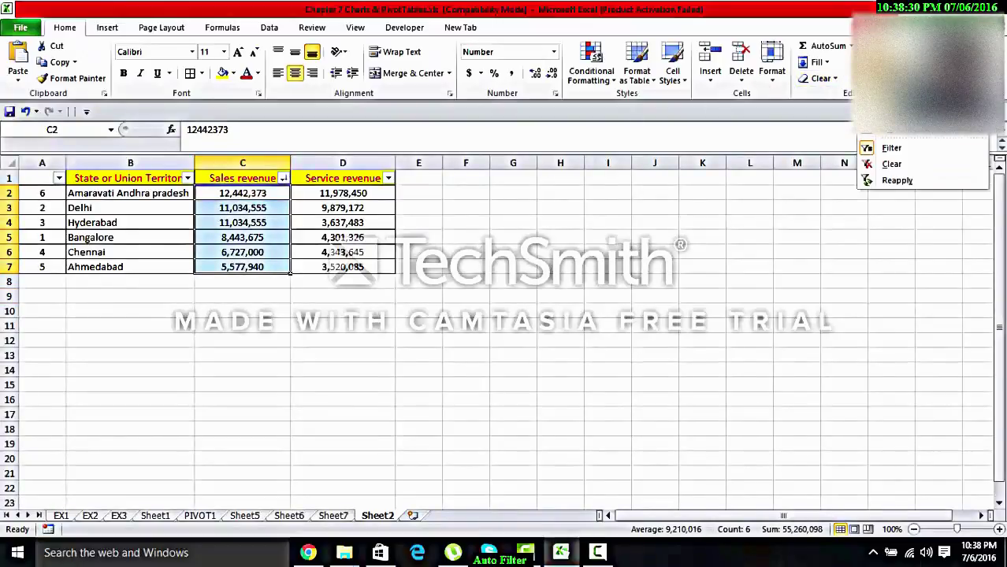
pyautogui.click(898, 99)
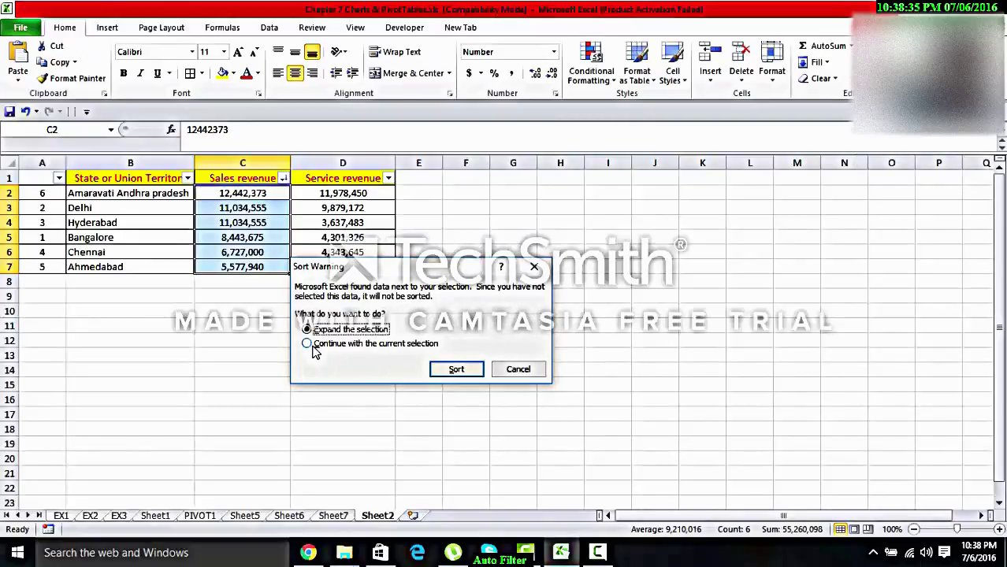
pyautogui.click(307, 345)
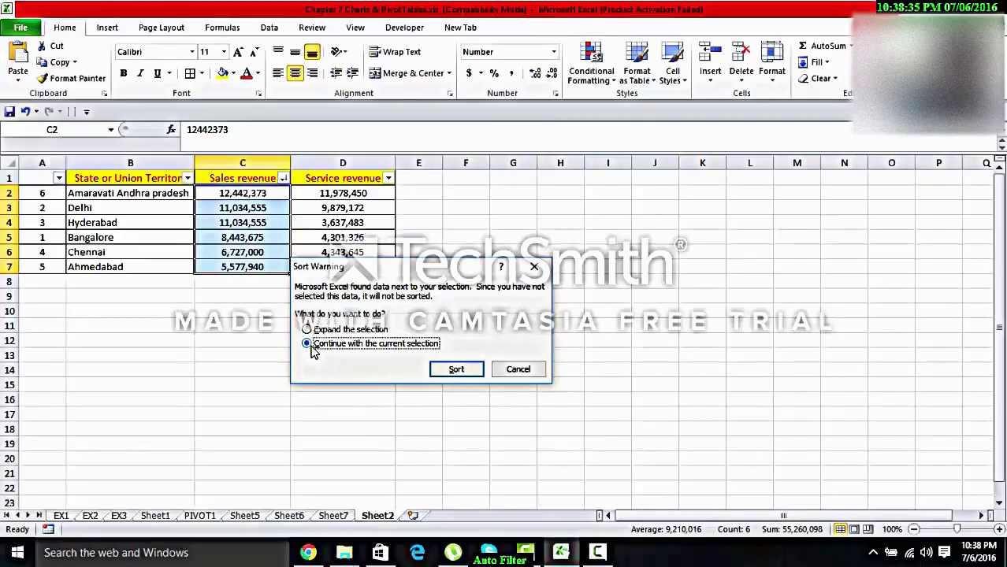
pyautogui.click(454, 370)
# Reselect C2:C7 and sort the whole table by Sales revenue smallest to largest.
pyautogui.click(276, 267)
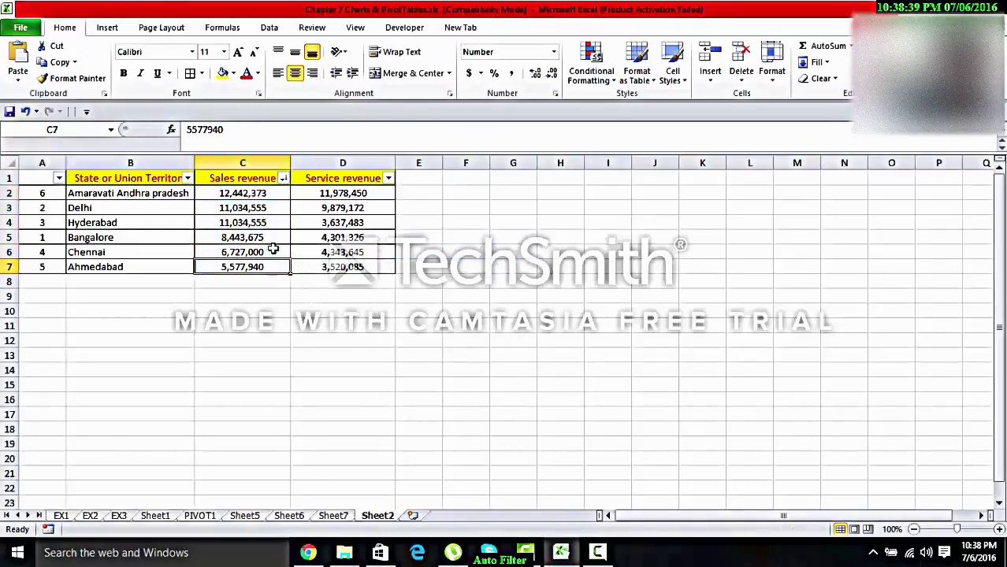
pyautogui.click(247, 189)
pyautogui.moveTo(247, 187); pyautogui.dragTo(260, 266)
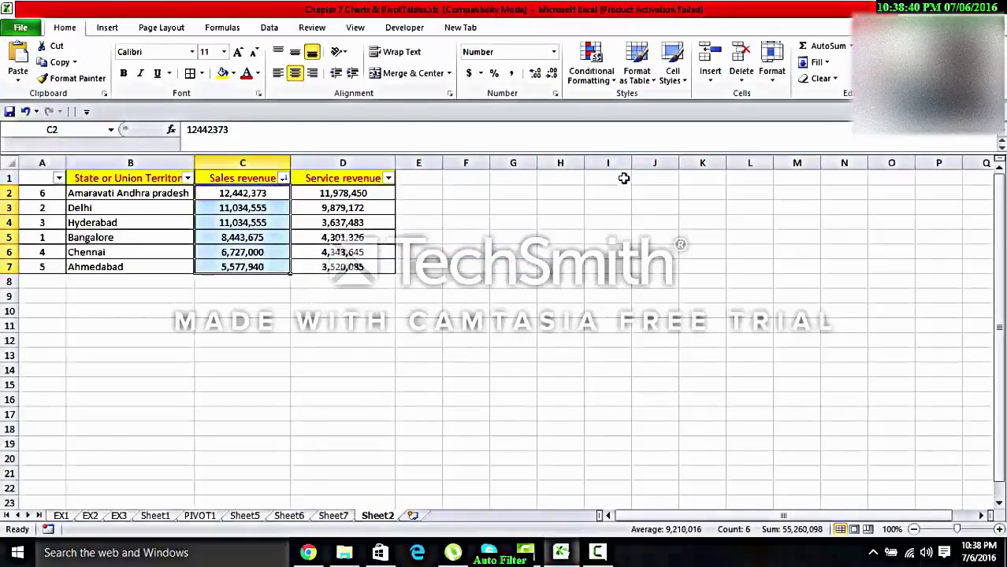
pyautogui.click(852, 70)
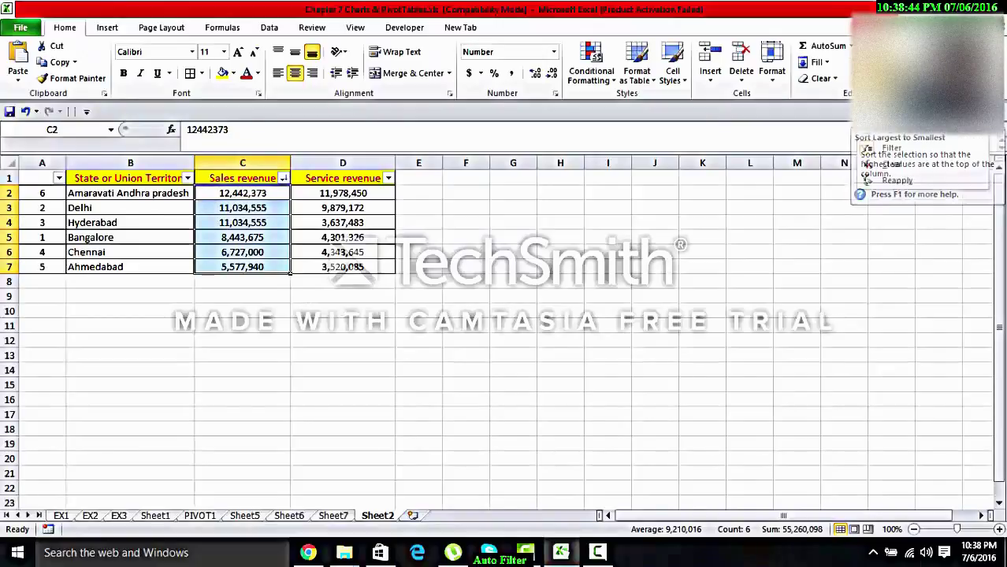
pyautogui.click(906, 122)
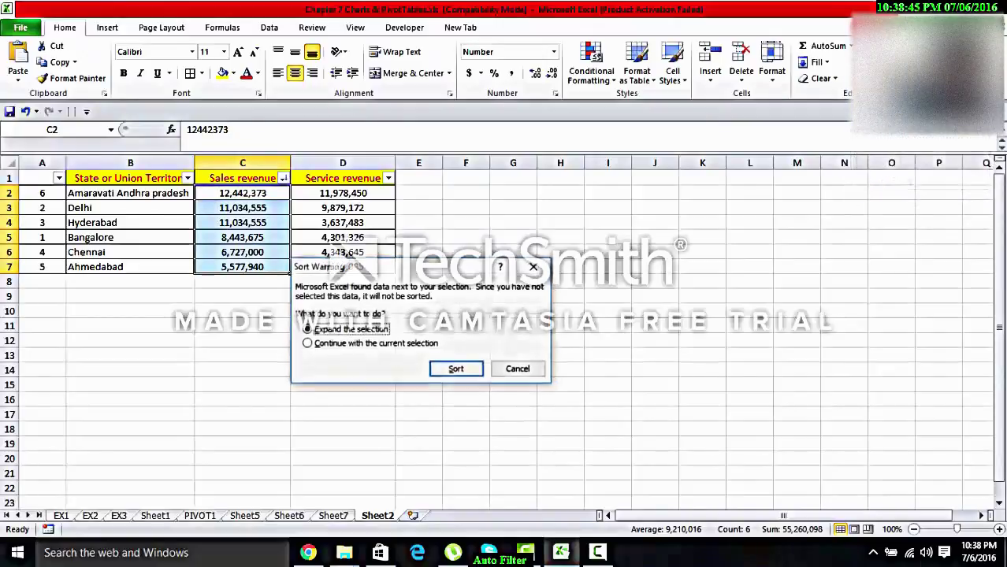
pyautogui.click(455, 370)
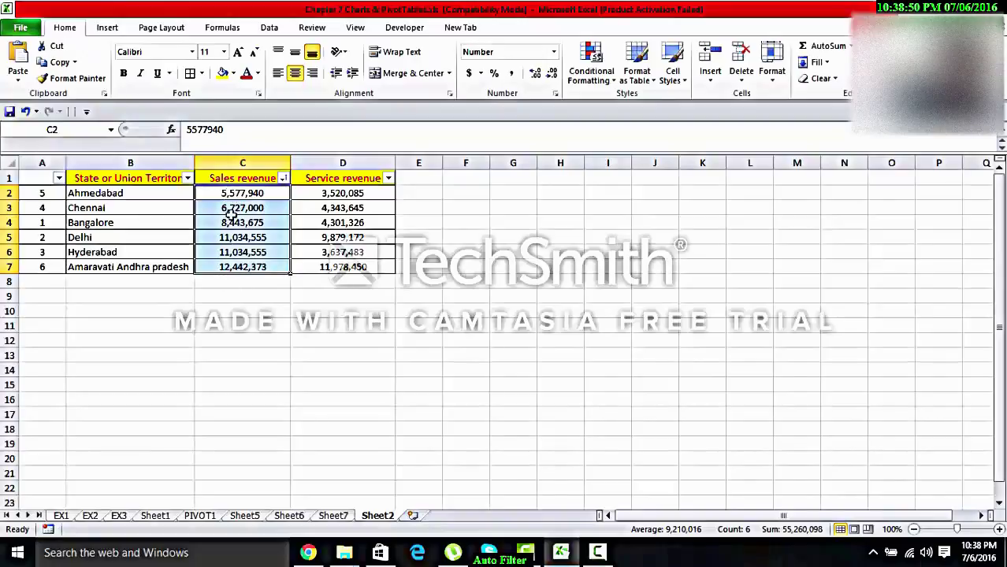
pyautogui.click(296, 277)
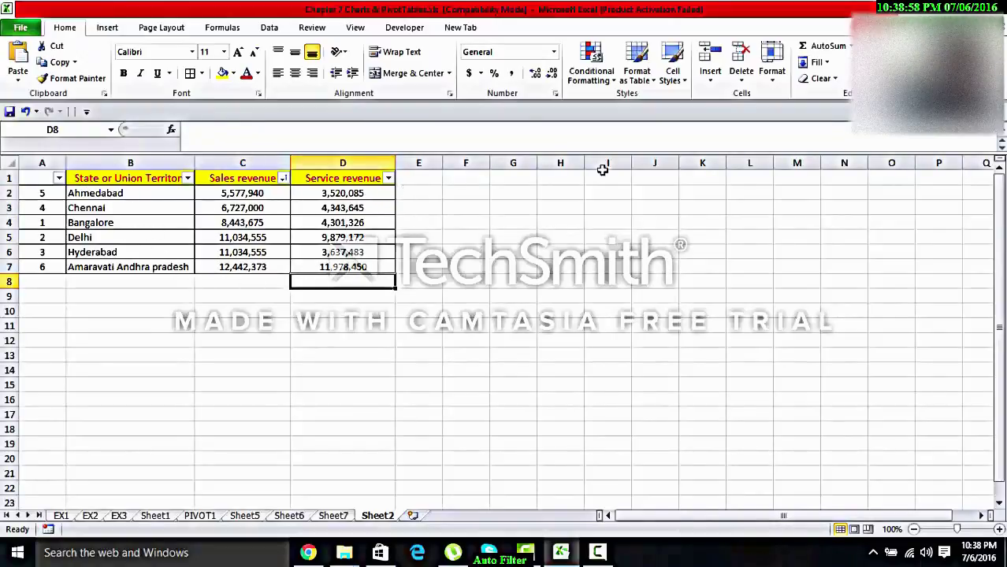
# Custom-sort by State or Union Territory on cell values, A to Z.
pyautogui.click(870, 69)
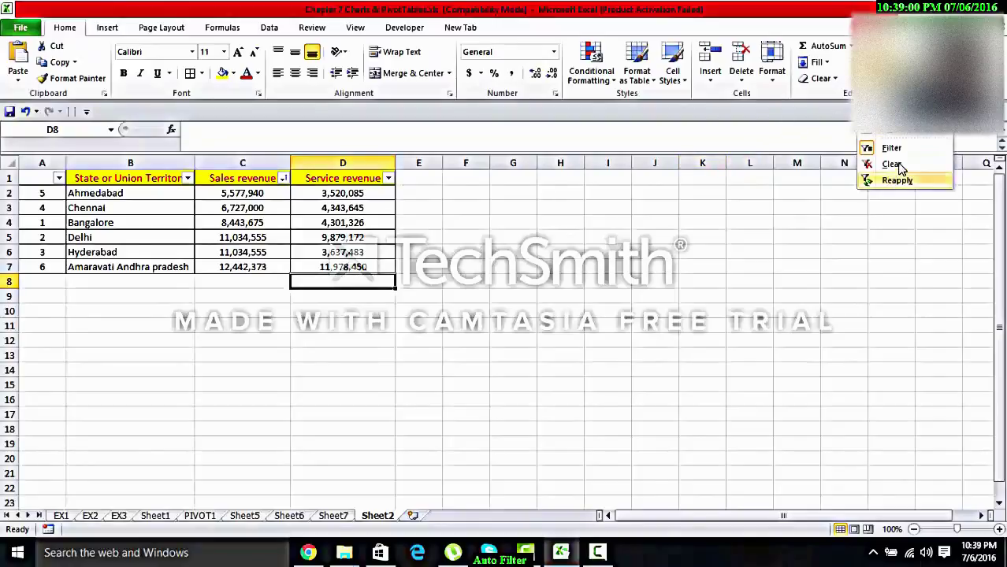
pyautogui.click(887, 131)
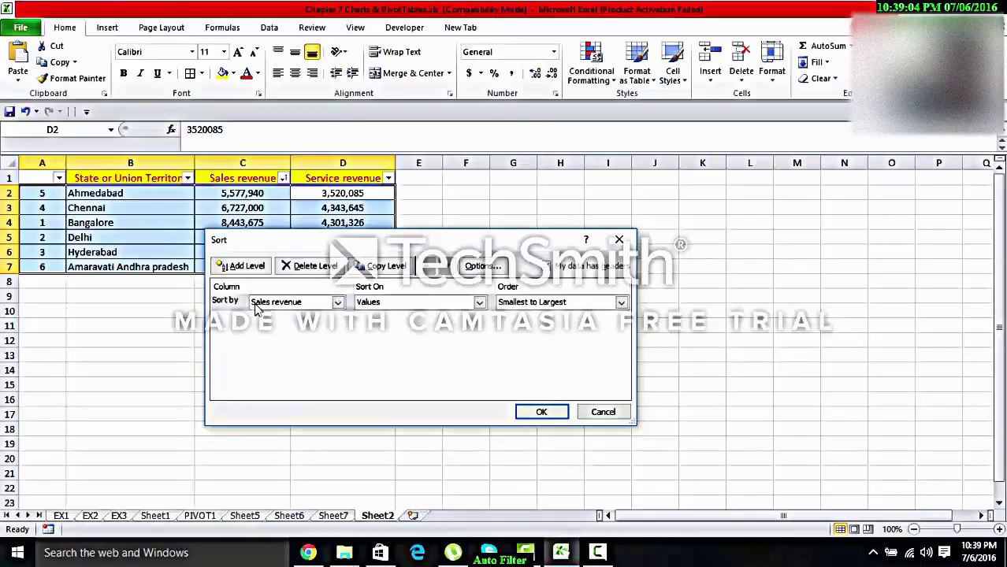
pyautogui.click(307, 306)
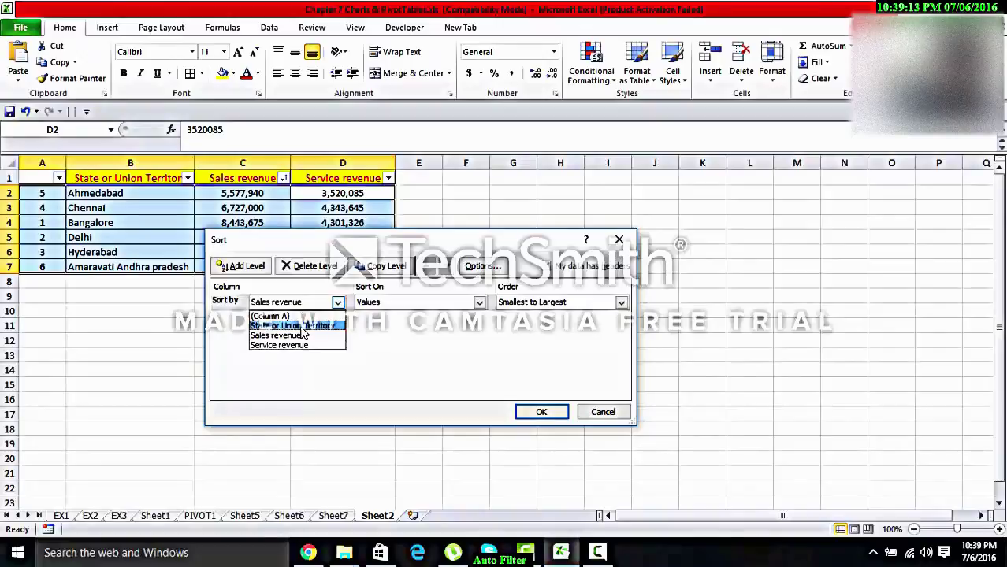
pyautogui.click(300, 326)
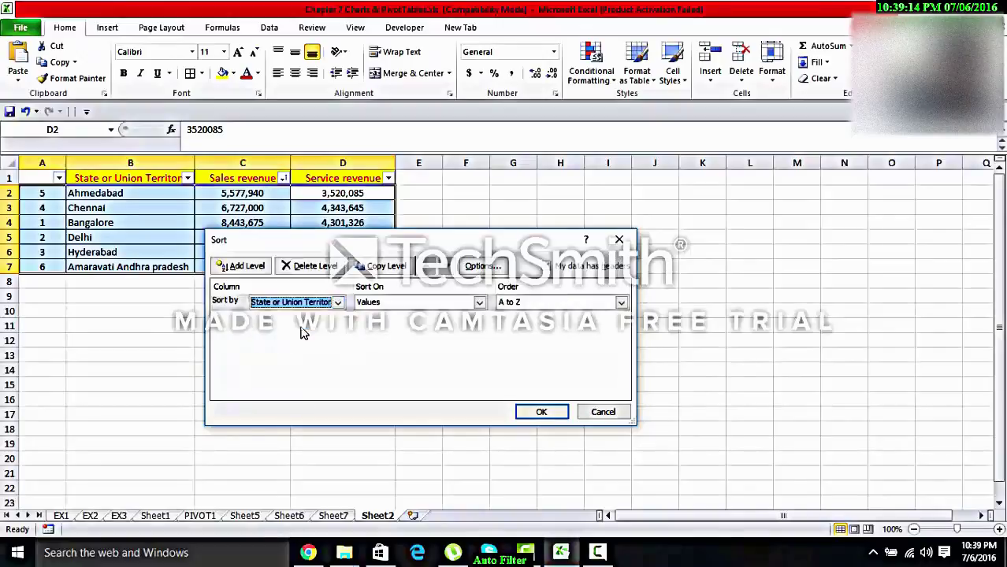
pyautogui.click(400, 307)
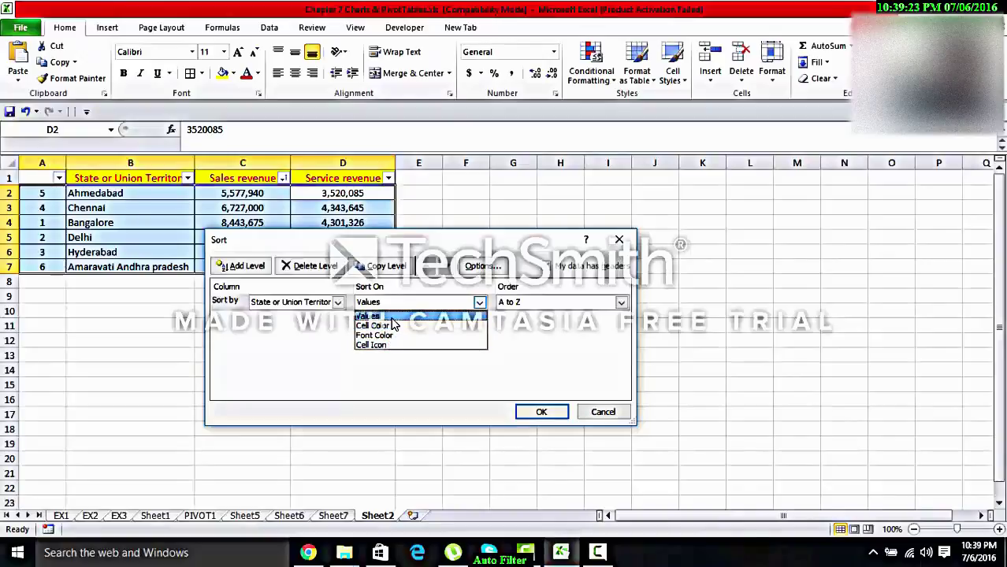
pyautogui.click(428, 317)
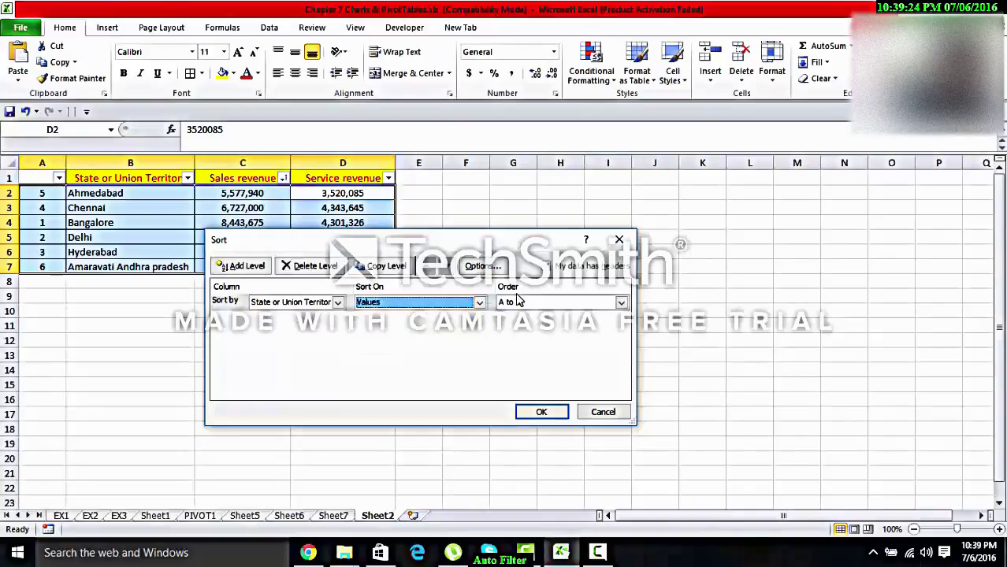
pyautogui.click(542, 412)
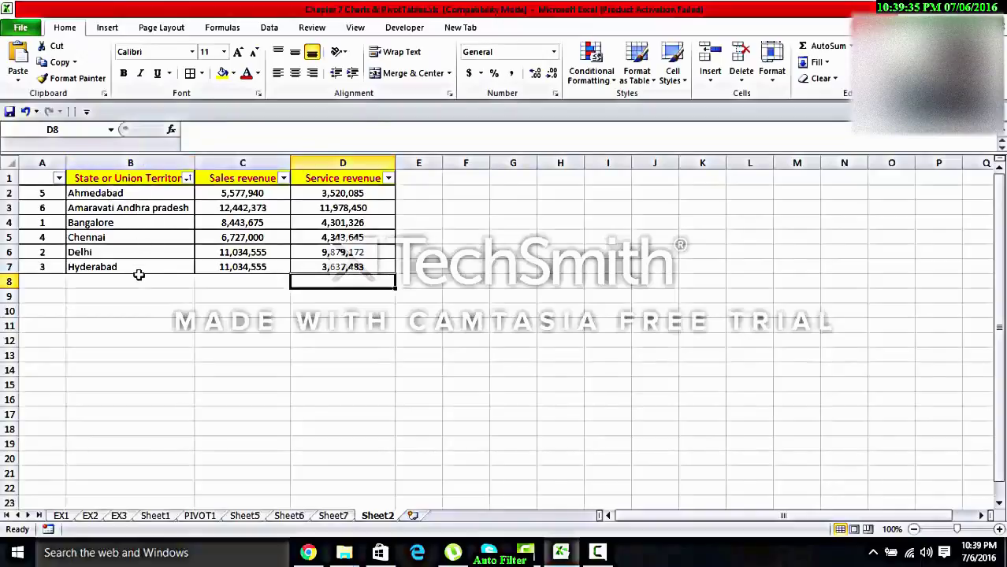
# Highlight the alphabetized territory names, then clear the selection.
pyautogui.moveTo(122, 193); pyautogui.dragTo(126, 261)
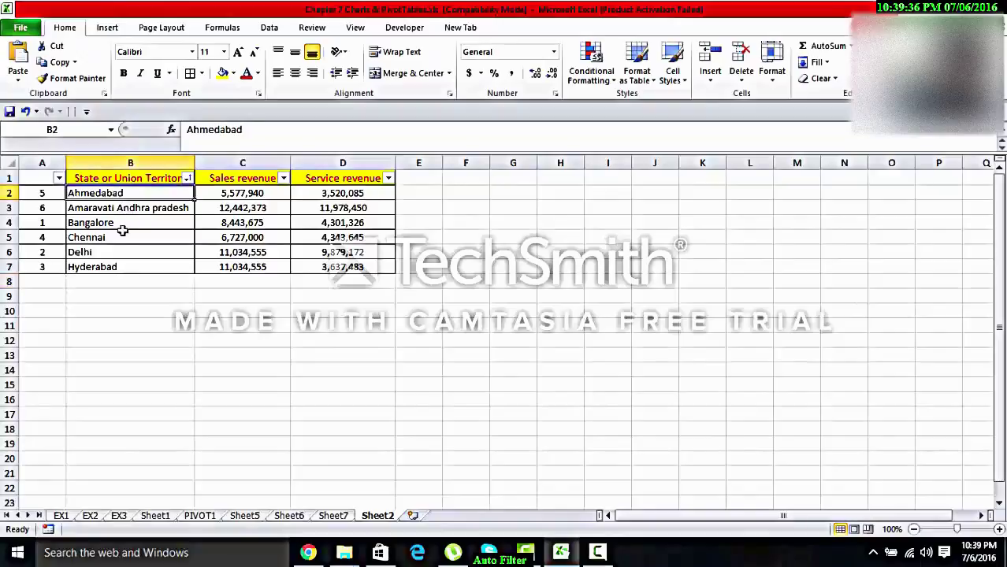
pyautogui.click(130, 282)
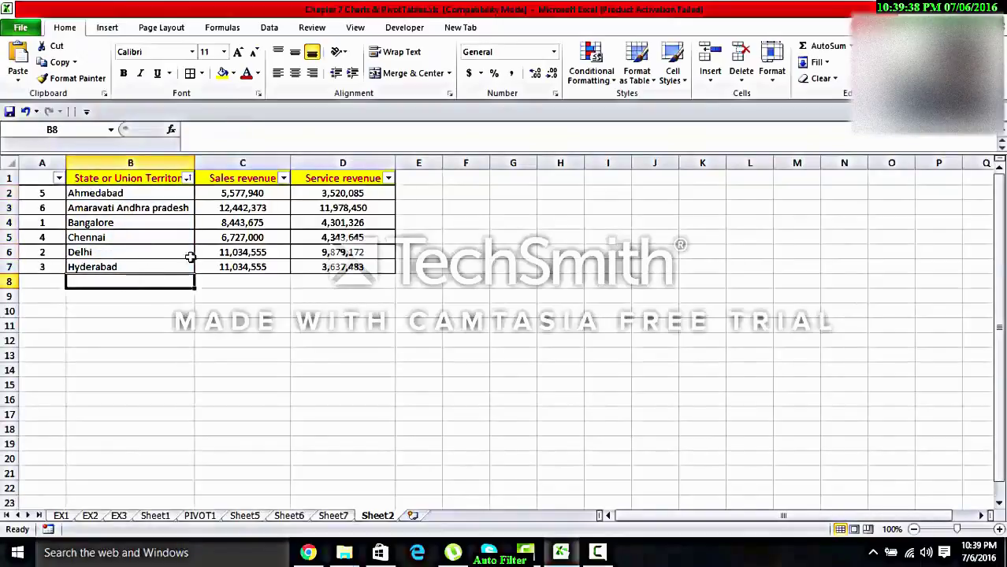
pyautogui.click(874, 61)
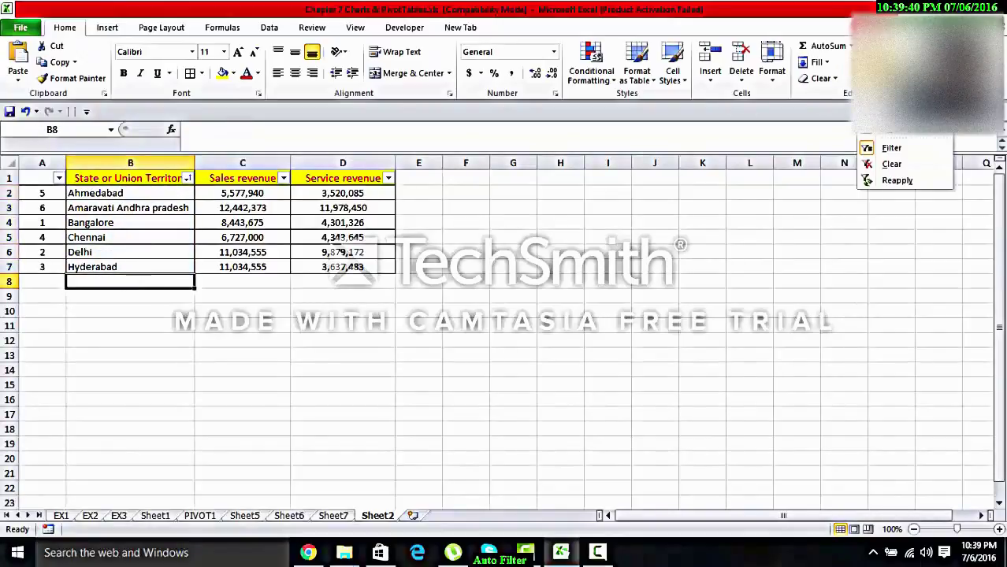
# Custom-sort the table by Service revenue, Largest to Smallest.
pyautogui.click(904, 134)
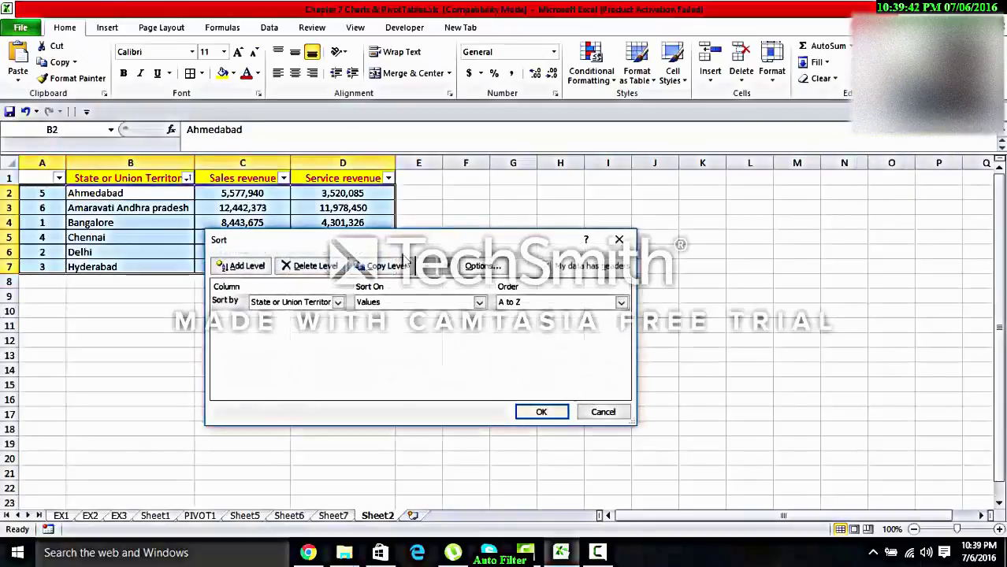
pyautogui.click(333, 303)
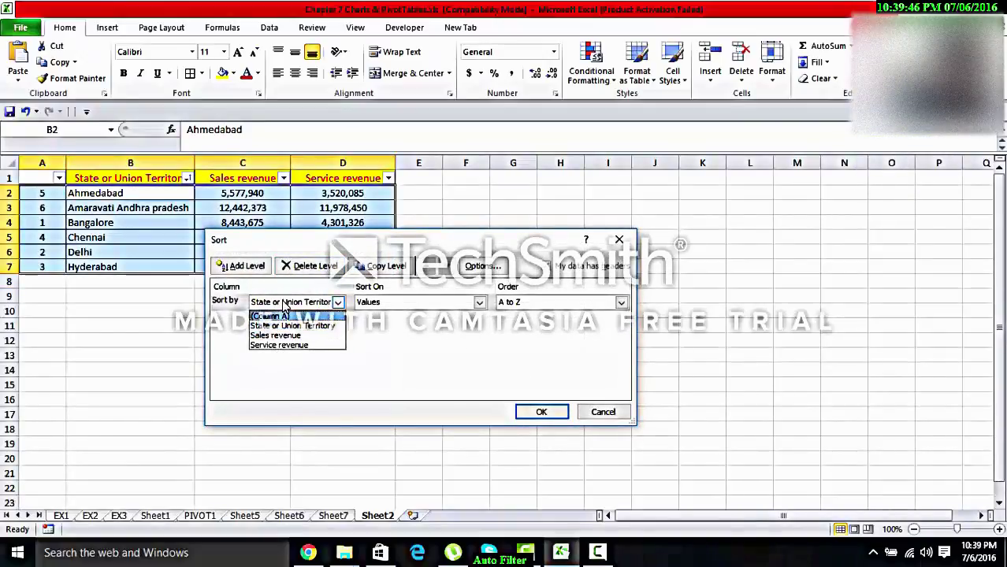
pyautogui.click(297, 347)
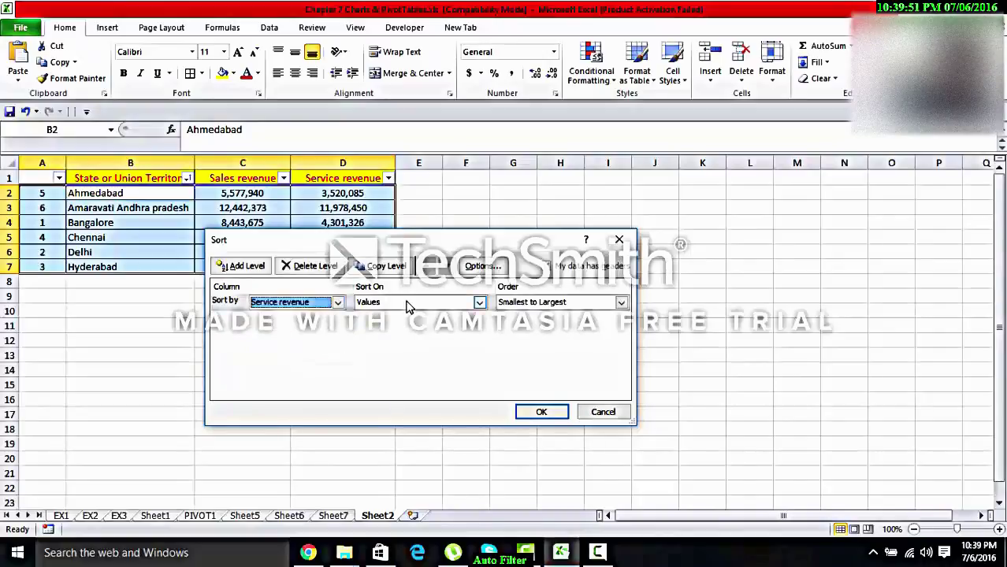
pyautogui.click(549, 303)
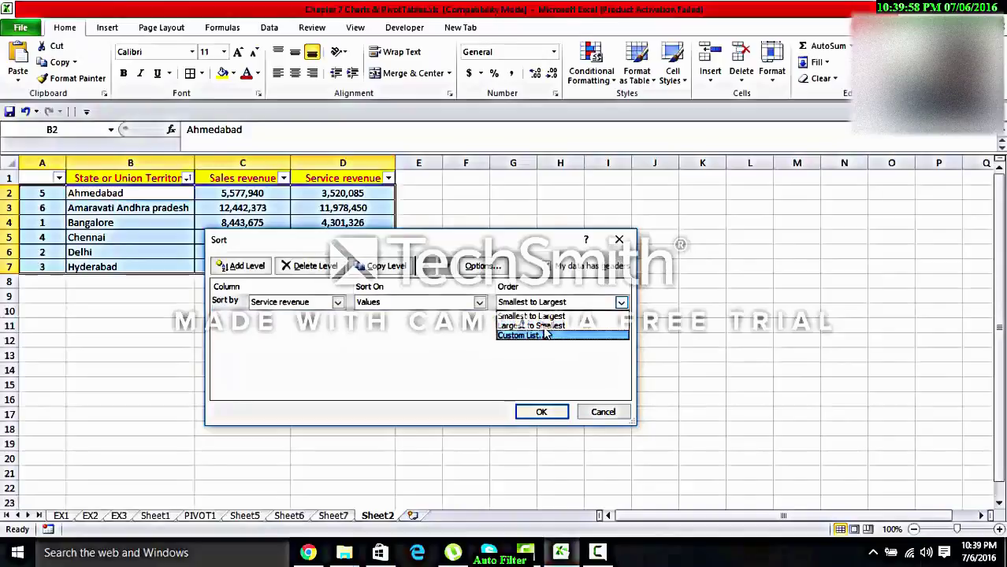
pyautogui.click(542, 325)
pyautogui.click(541, 412)
pyautogui.click(342, 369)
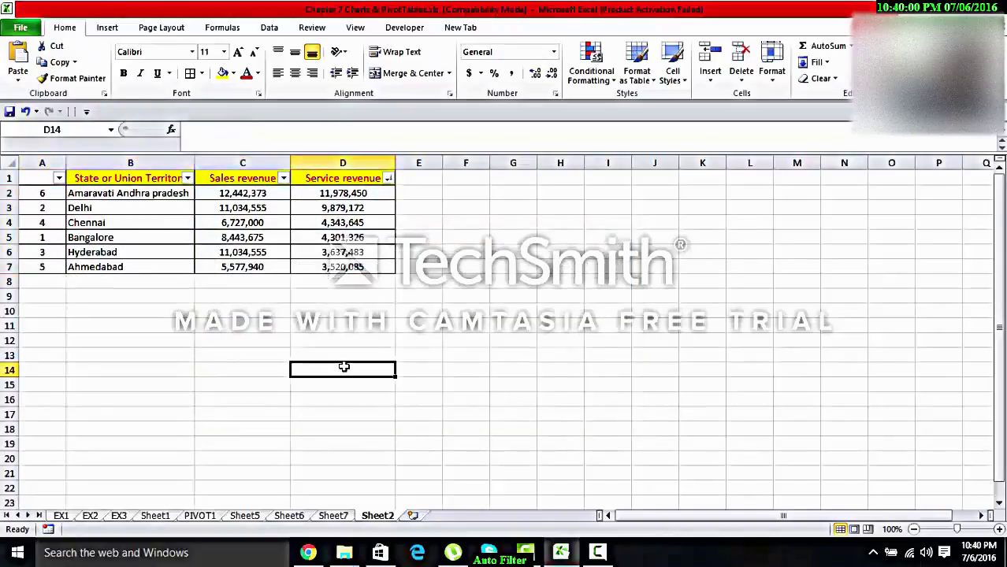
pyautogui.moveTo(324, 193); pyautogui.dragTo(324, 269)
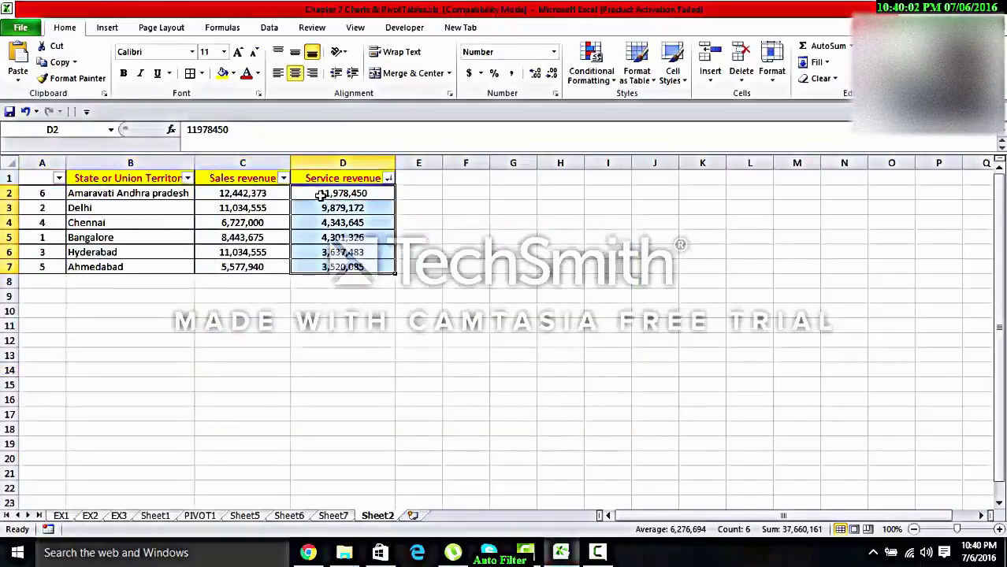
pyautogui.moveTo(326, 173); pyautogui.dragTo(336, 273)
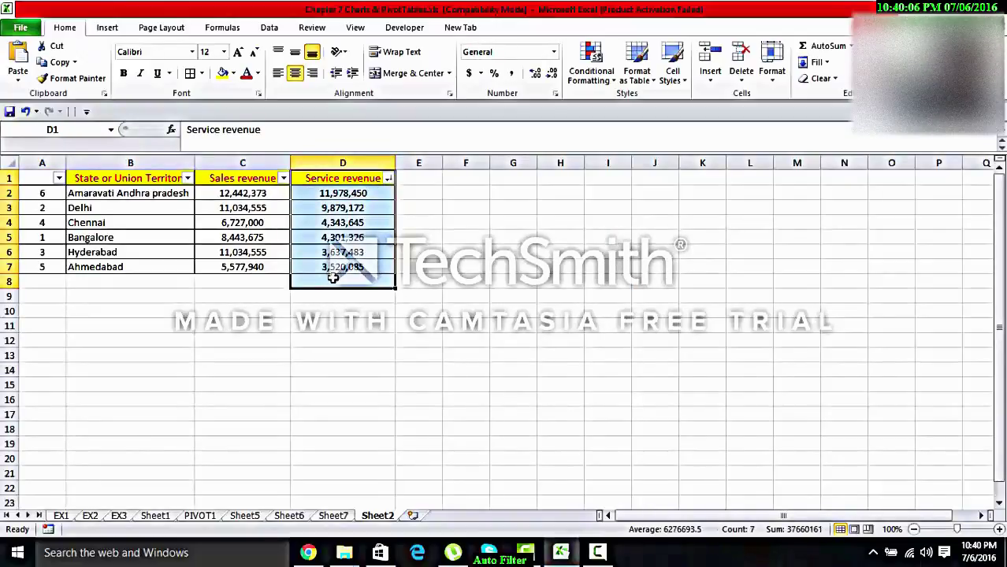
pyautogui.click(323, 295)
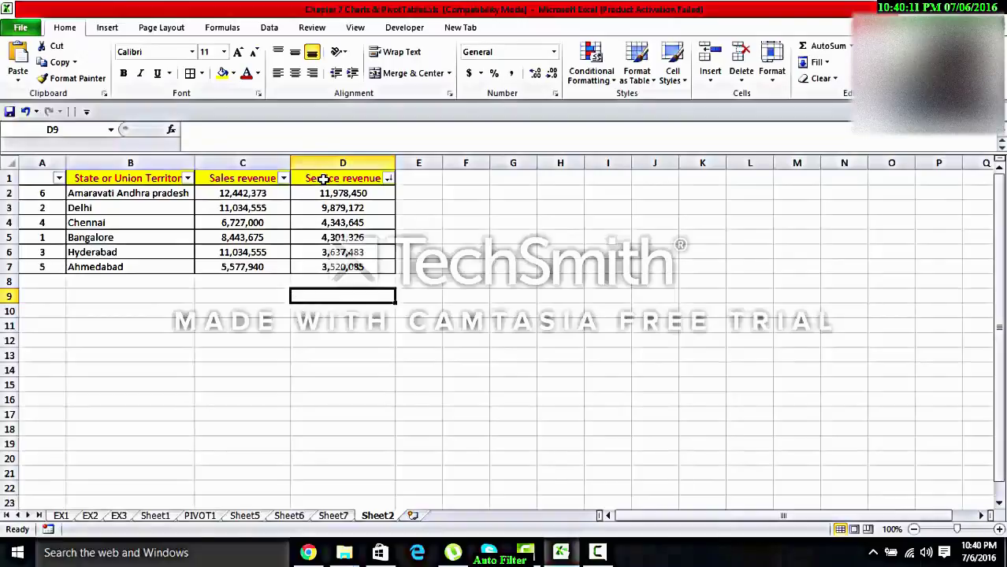
pyautogui.moveTo(323, 178); pyautogui.dragTo(333, 266)
pyautogui.click(320, 296)
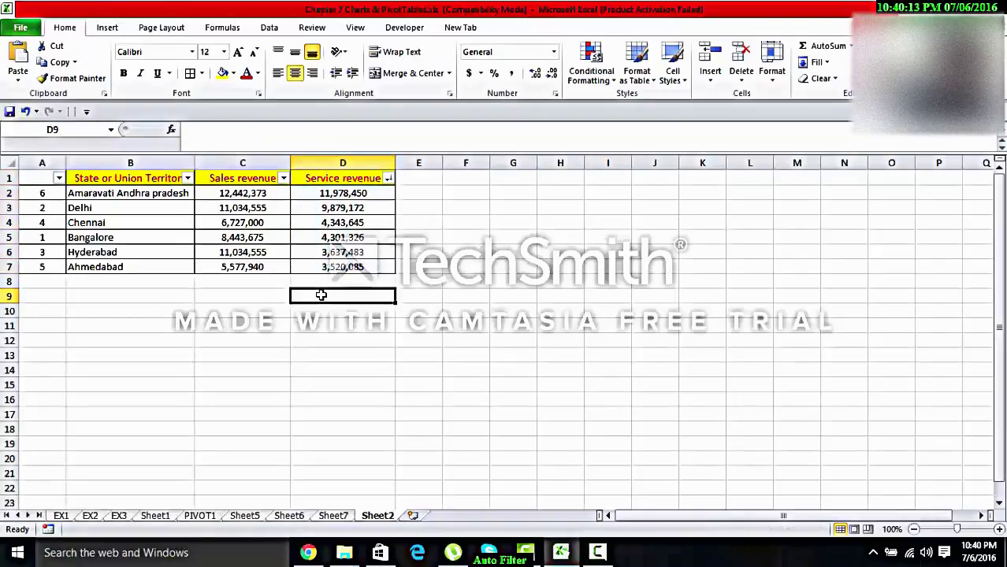
pyautogui.click(875, 75)
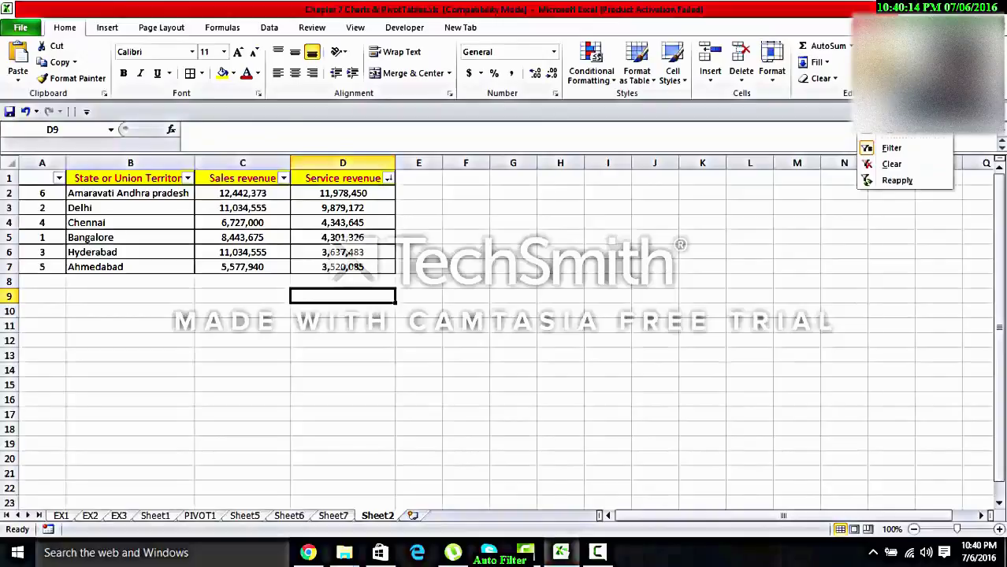
pyautogui.click(891, 147)
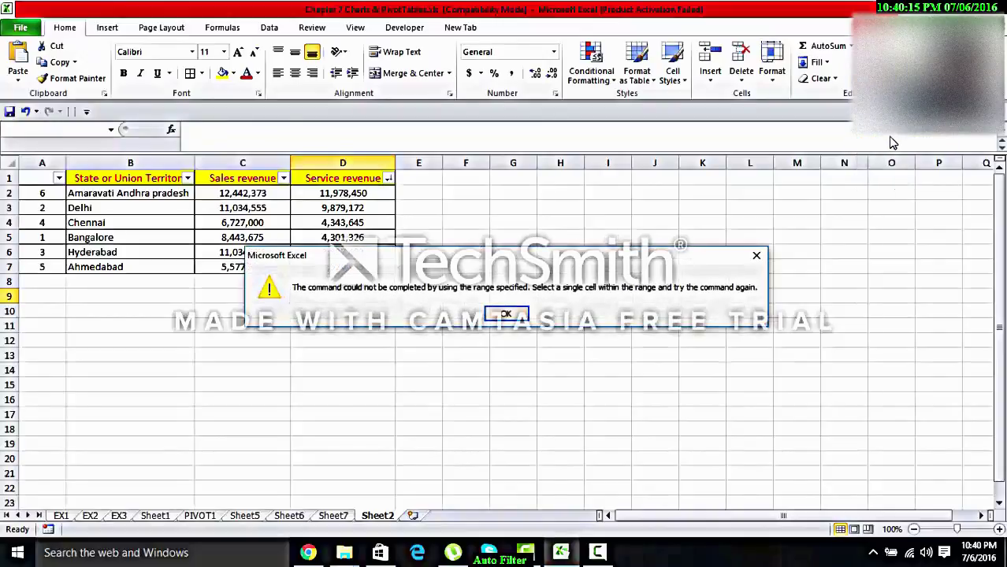
pyautogui.click(506, 314)
pyautogui.click(510, 313)
pyautogui.click(875, 75)
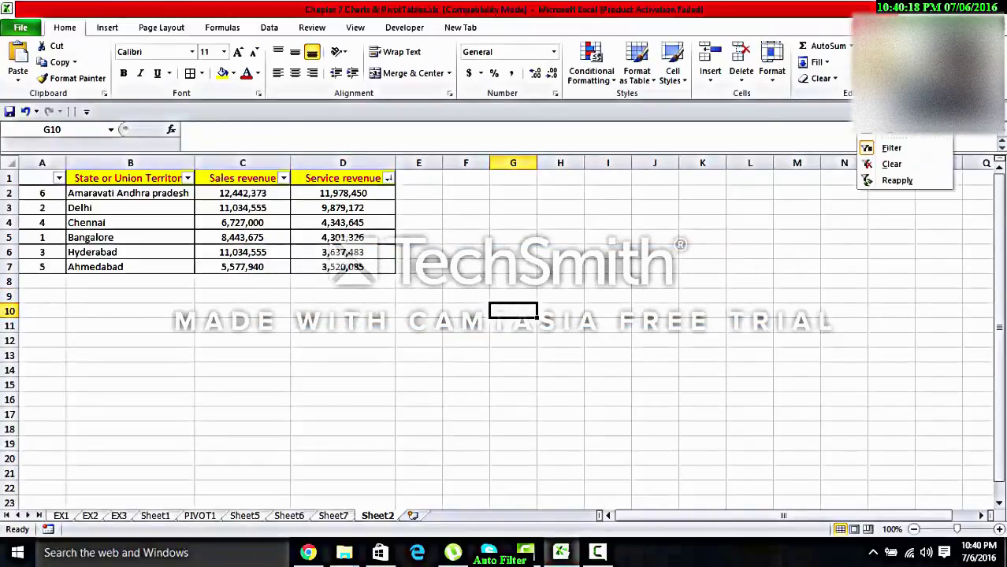
pyautogui.click(893, 146)
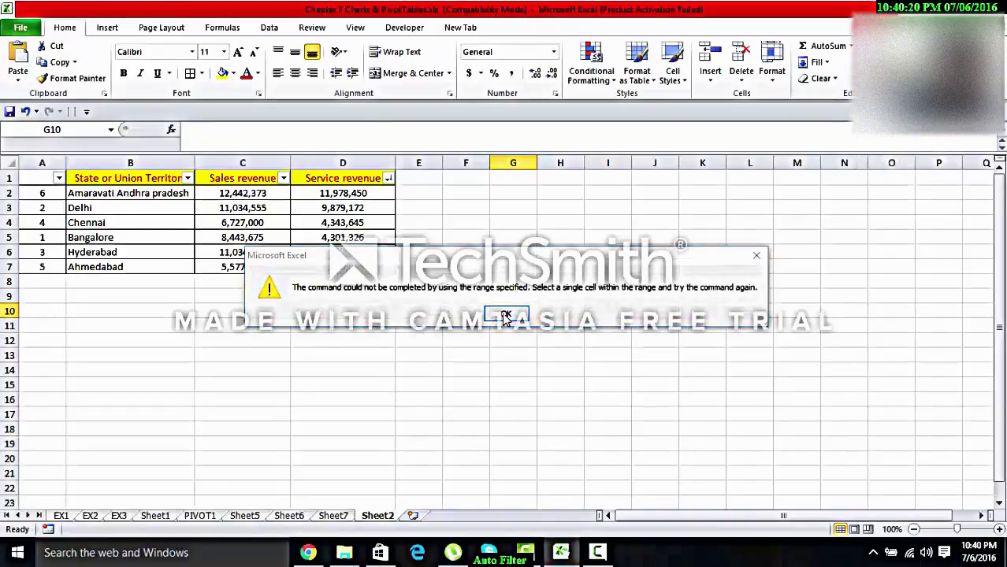
pyautogui.click(511, 314)
pyautogui.moveTo(44, 180); pyautogui.dragTo(342, 267)
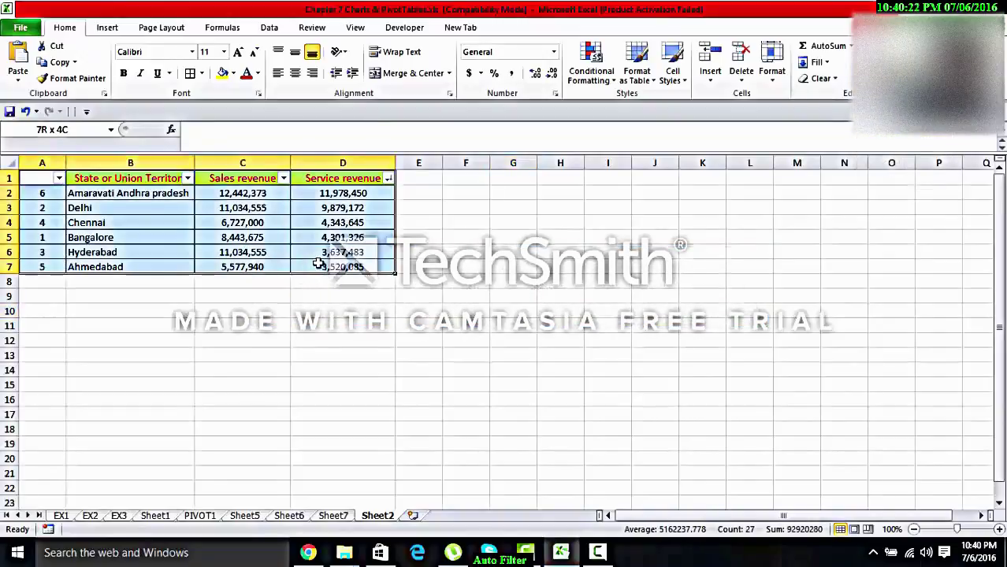
# In Custom Sort, sort by Sales revenue on cell values, ordered Smallest to Largest.
pyautogui.click(871, 79)
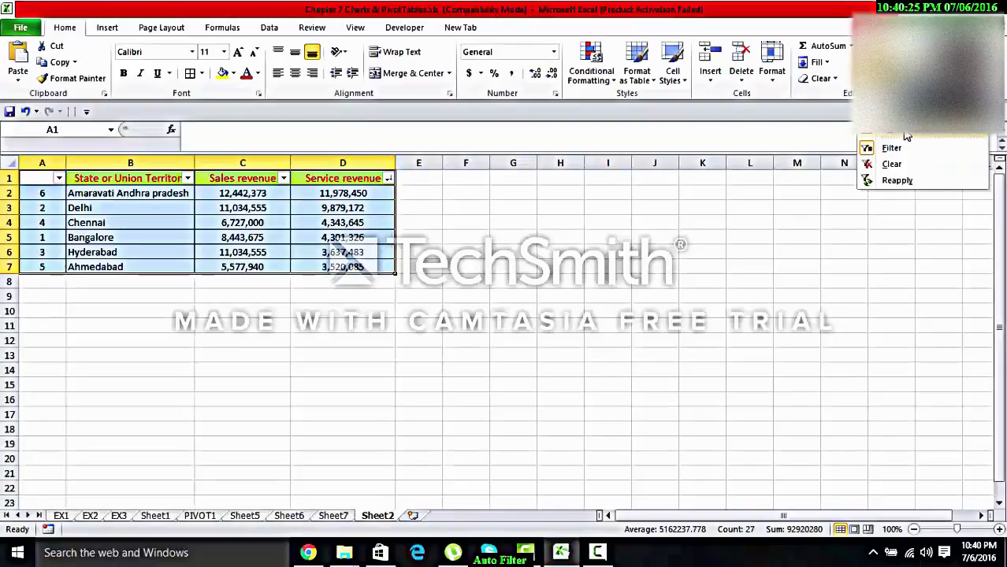
pyautogui.click(855, 130)
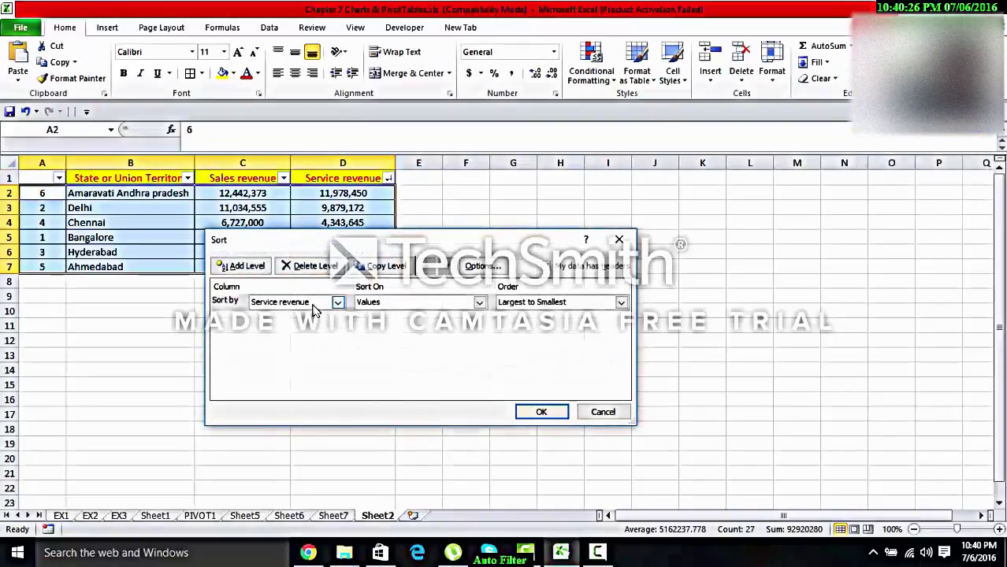
pyautogui.click(335, 303)
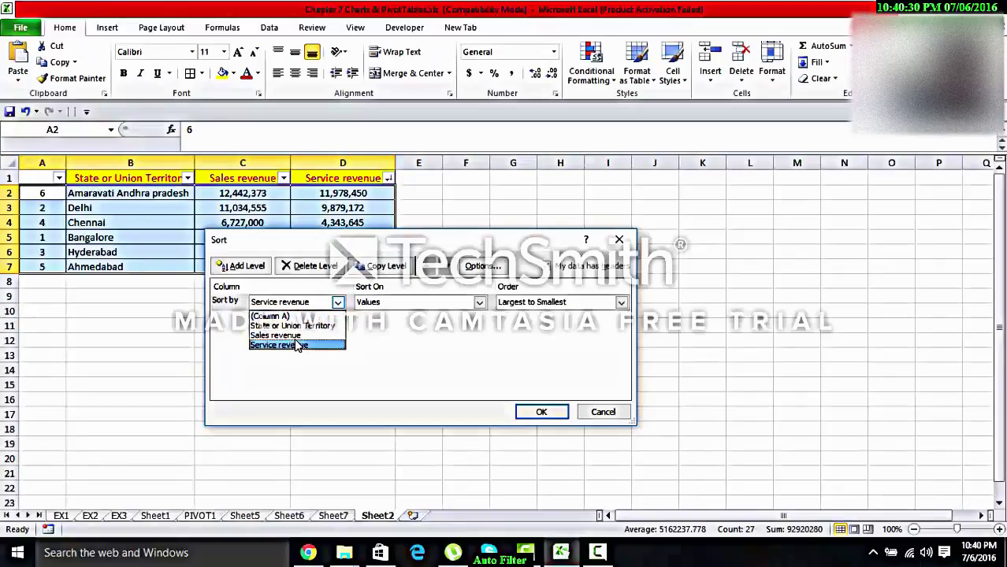
pyautogui.click(283, 335)
pyautogui.click(392, 303)
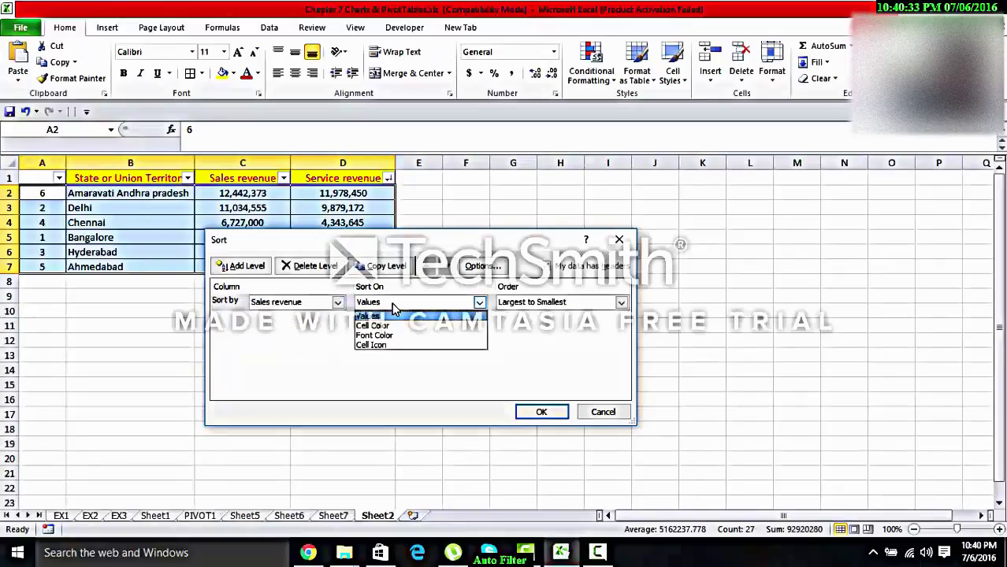
pyautogui.click(392, 303)
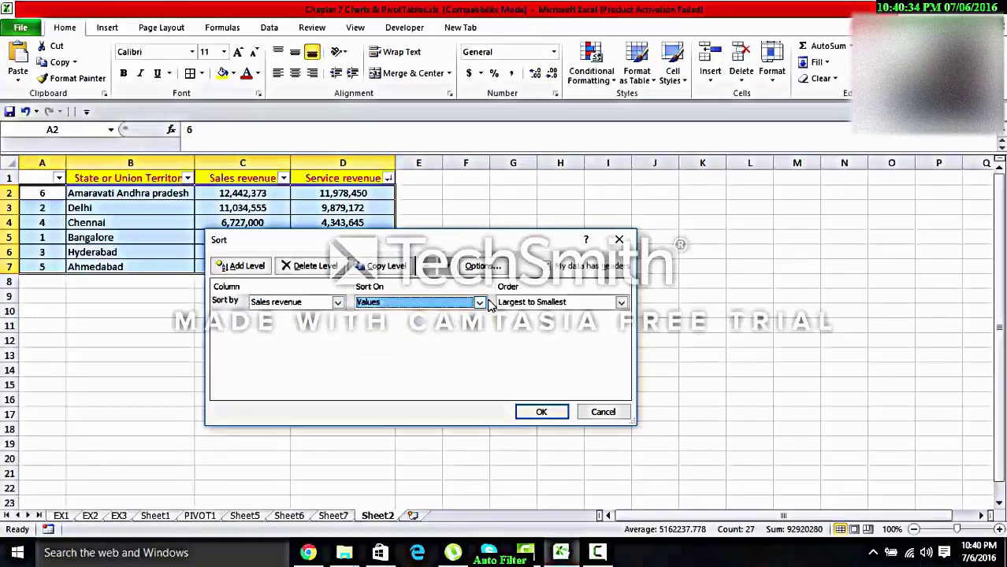
pyautogui.click(621, 302)
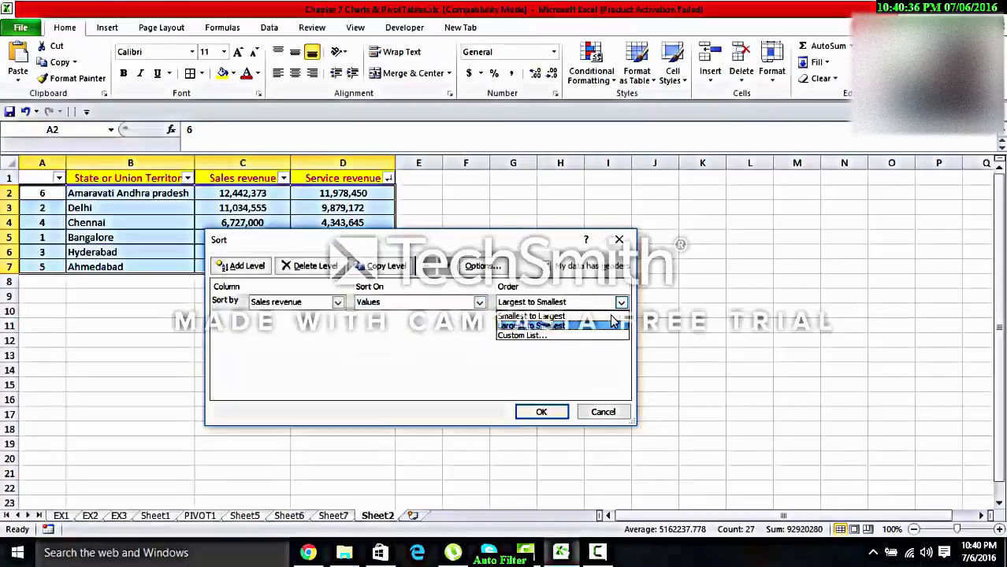
pyautogui.click(516, 337)
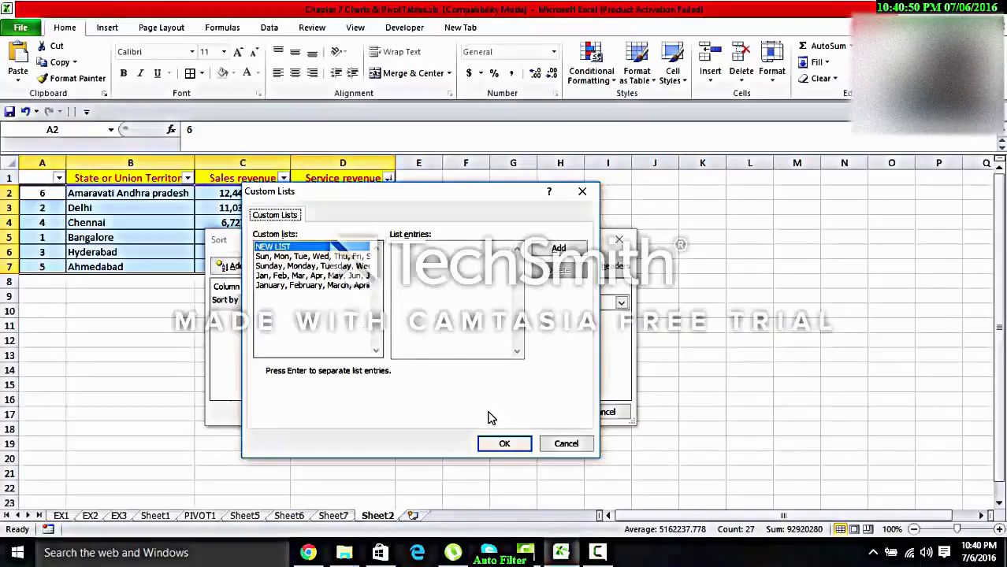
pyautogui.click(505, 444)
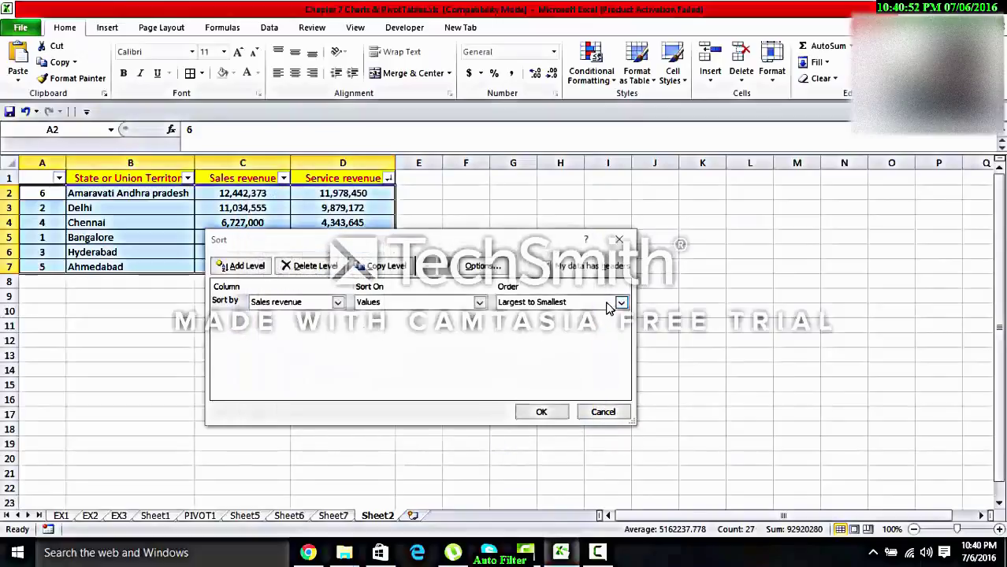
pyautogui.click(610, 304)
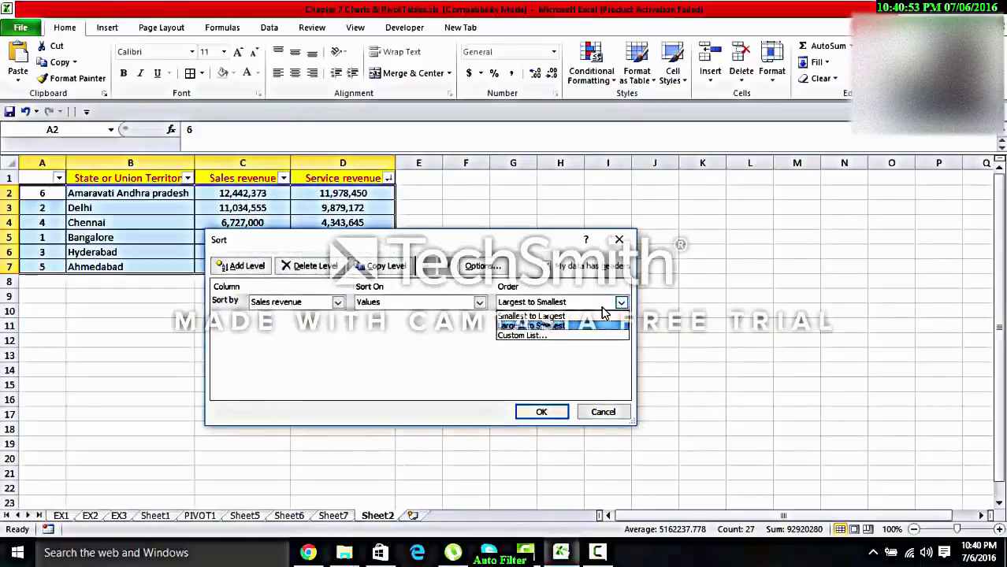
pyautogui.click(532, 316)
pyautogui.click(541, 413)
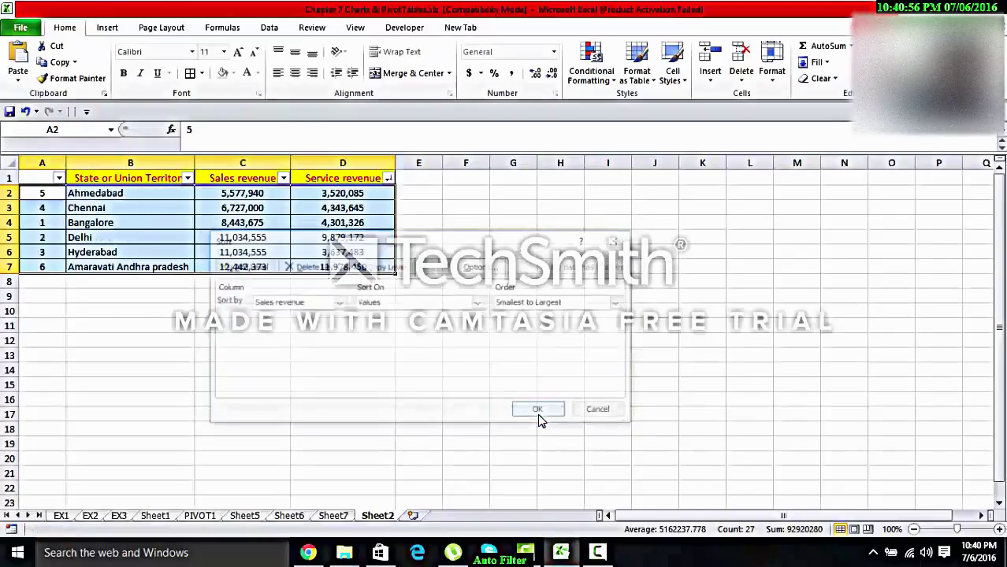
pyautogui.click(279, 294)
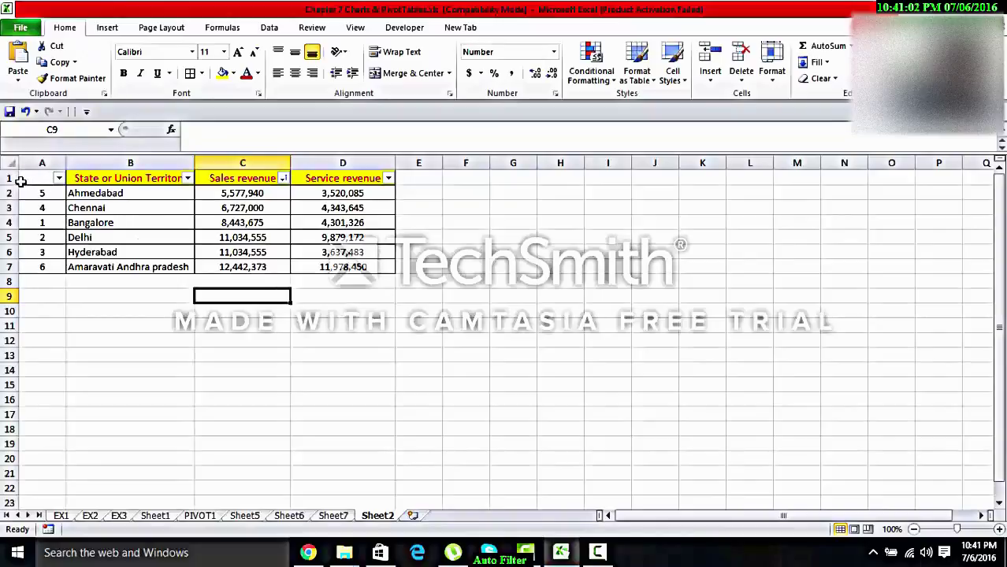
pyautogui.click(868, 68)
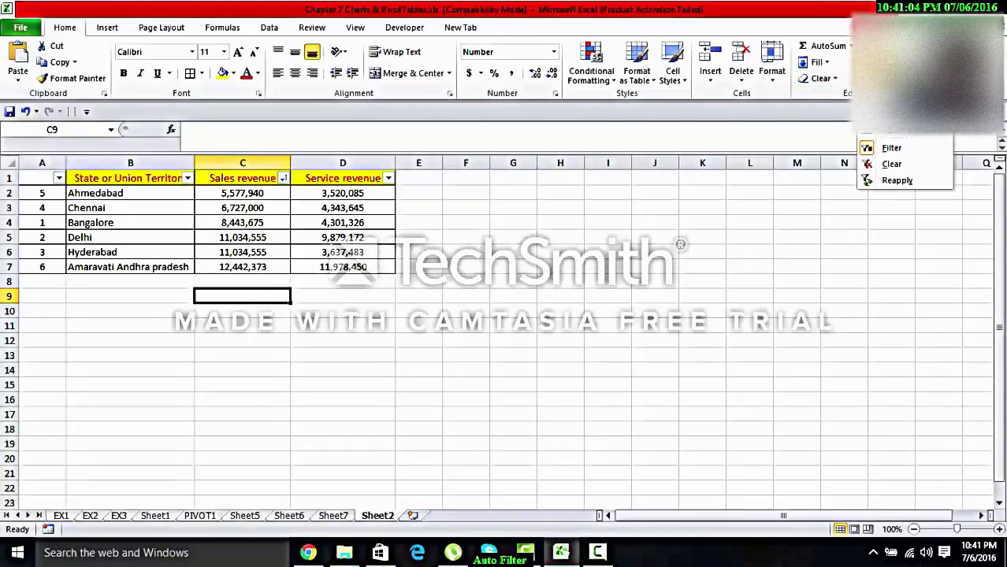
pyautogui.click(891, 147)
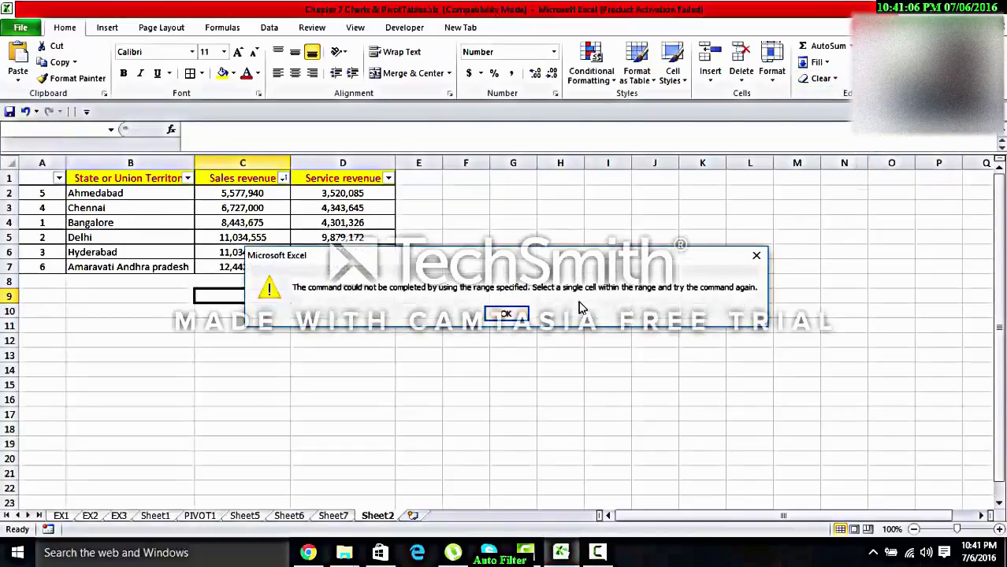
pyautogui.click(512, 319)
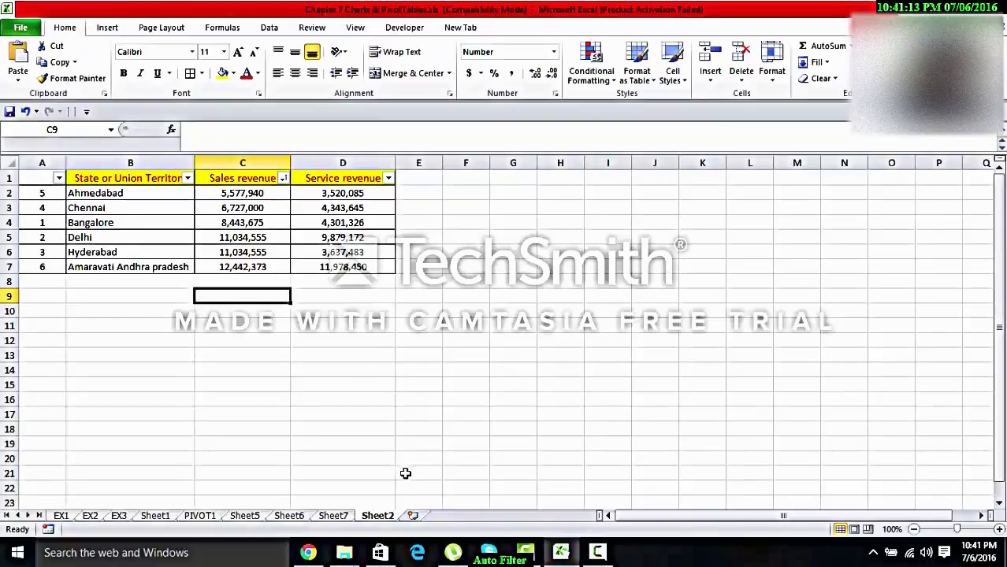
pyautogui.click(592, 554)
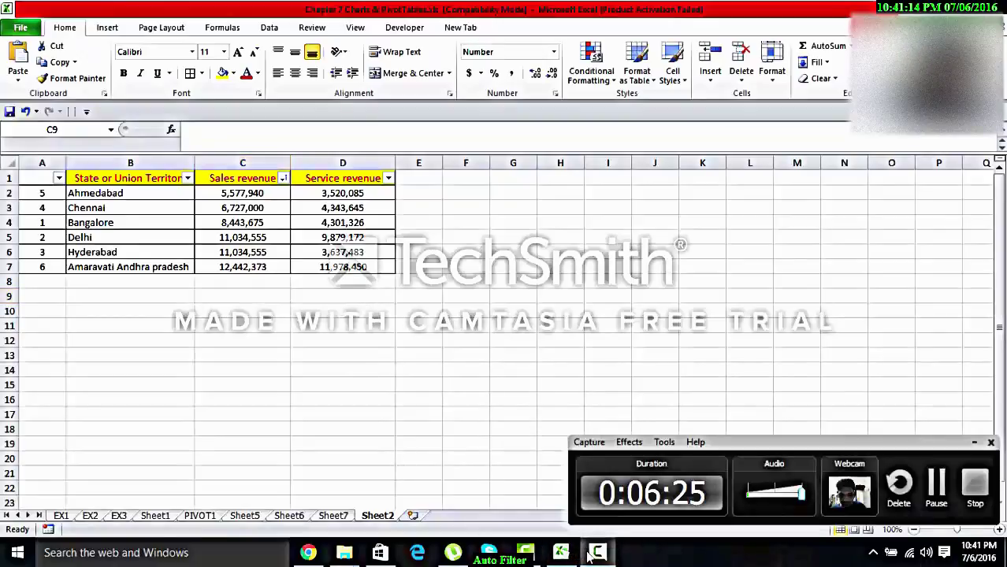